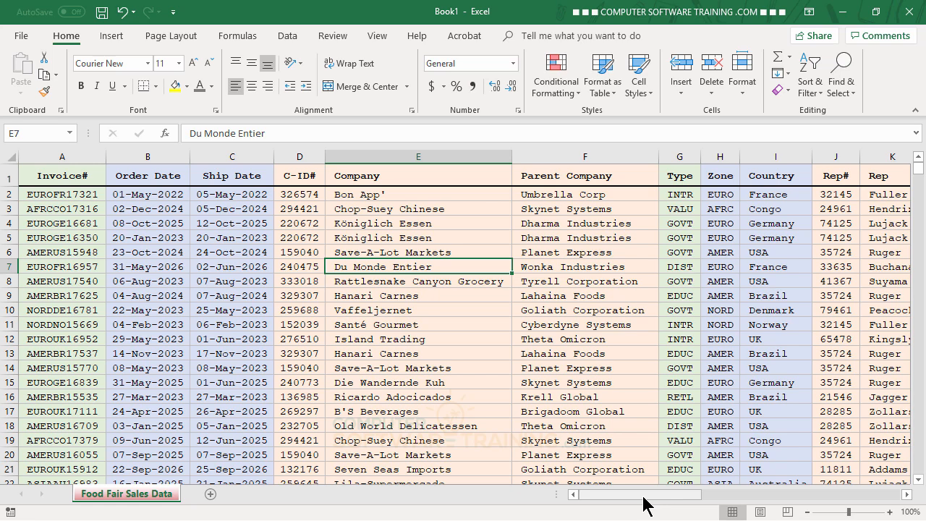
Create a PivotTable on a new worksheet from the full Food Fair Sales Data range
mouse_move(643, 497)
mouse_down()
mouse_move(675, 498)
mouse_move(636, 496)
mouse_up()
drag(647, 495, 846, 505)
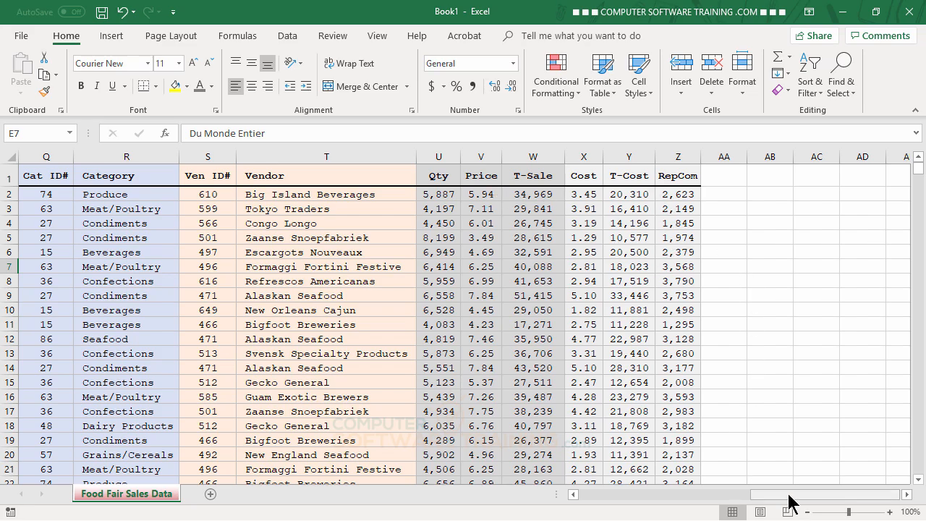
drag(787, 498, 606, 491)
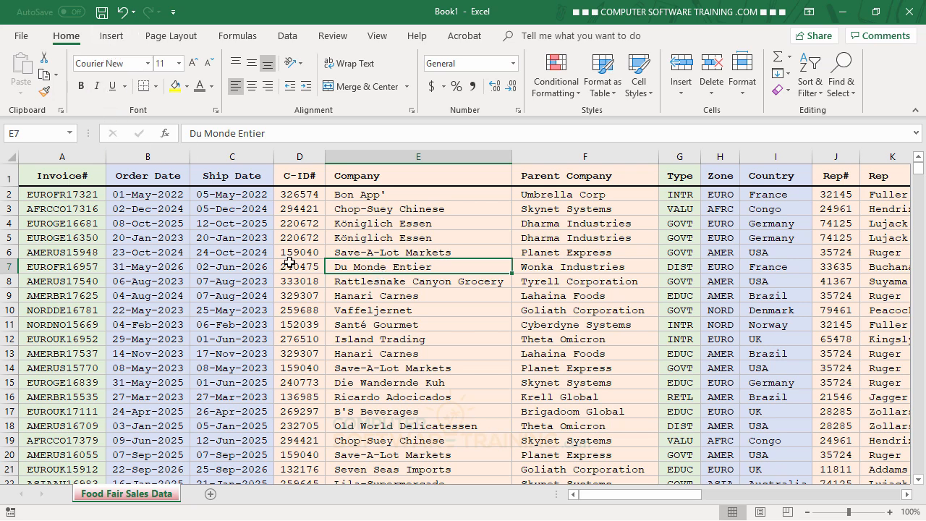
click(113, 38)
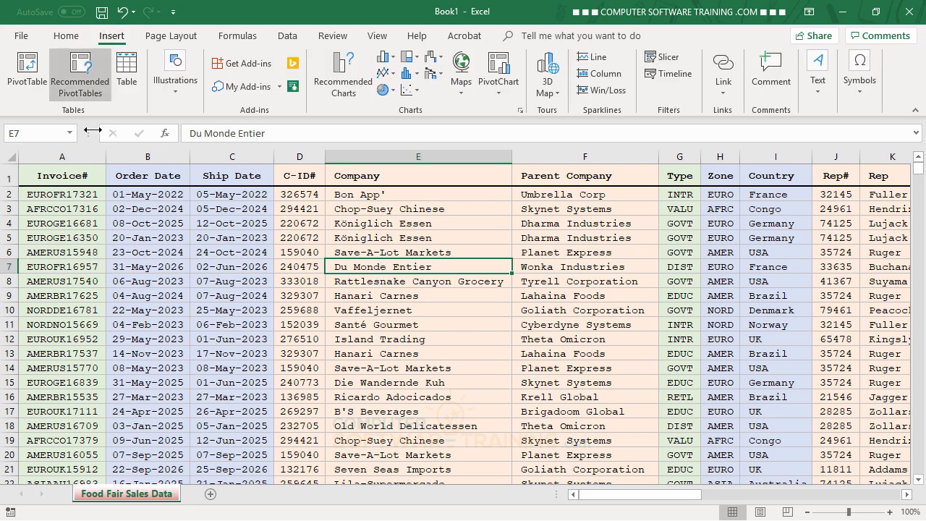
click(26, 67)
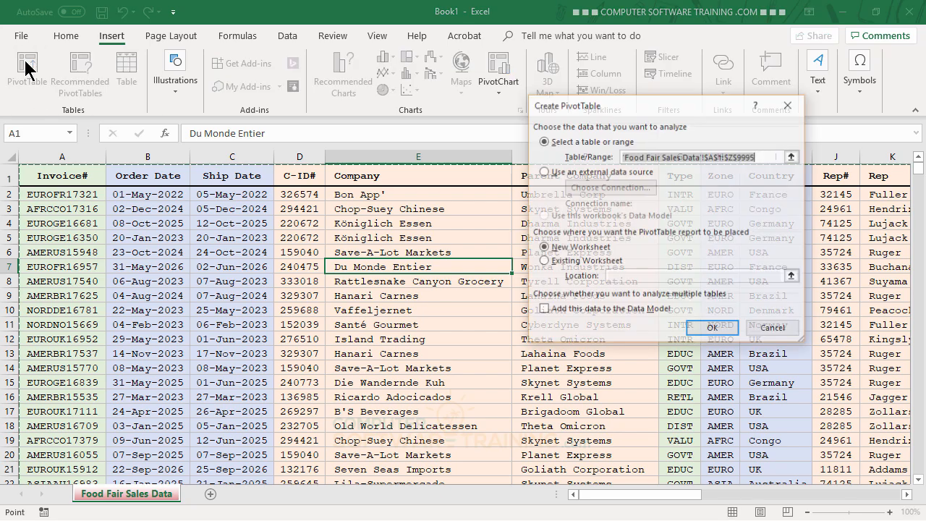
click(713, 330)
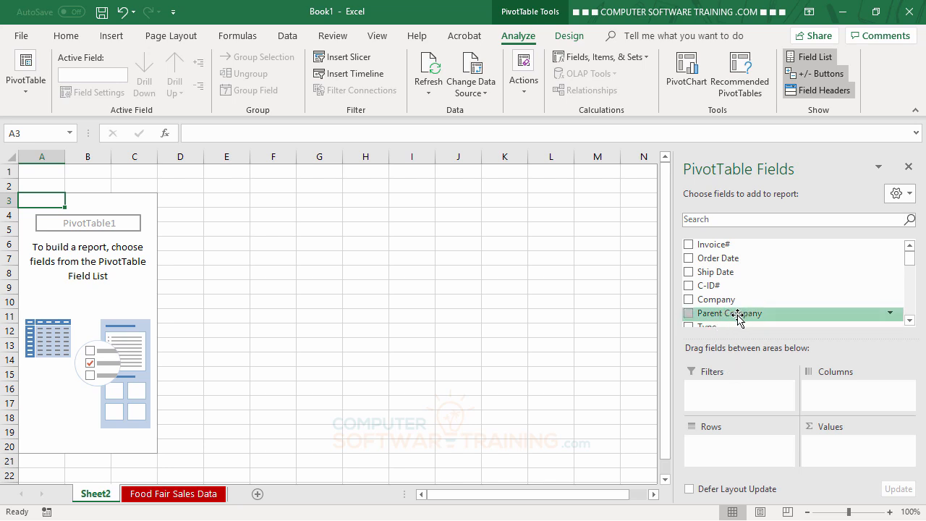
Build the PivotTable with Parent Company as rows and T-Sale and T-Cost as summed values
drag(737, 317, 742, 447)
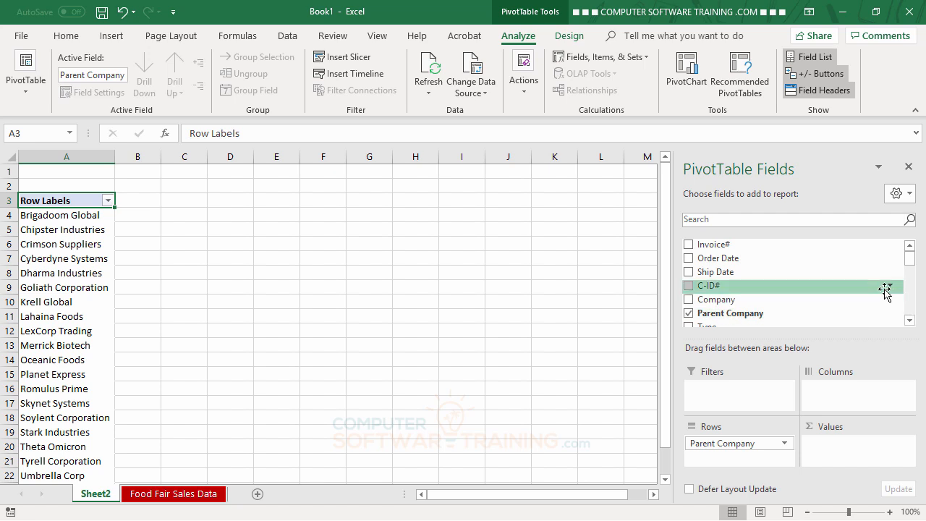
drag(911, 264, 913, 309)
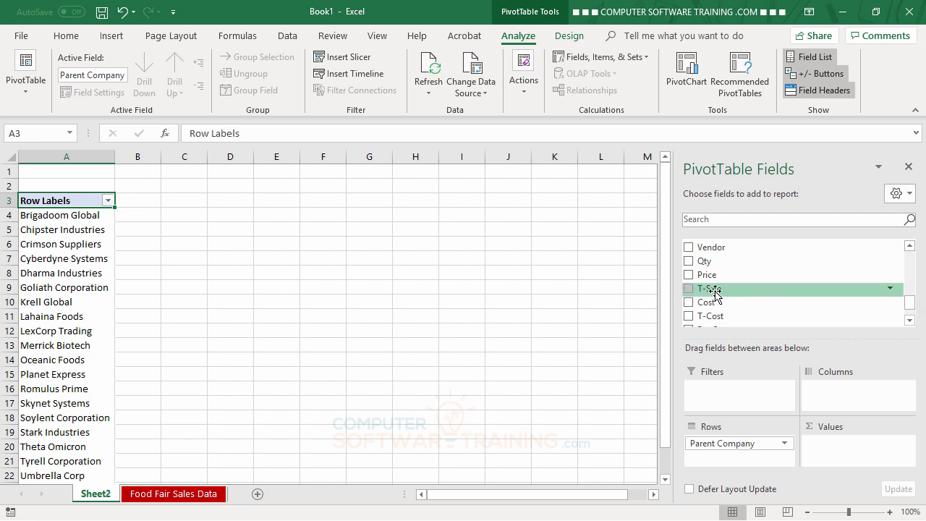
drag(724, 290, 833, 447)
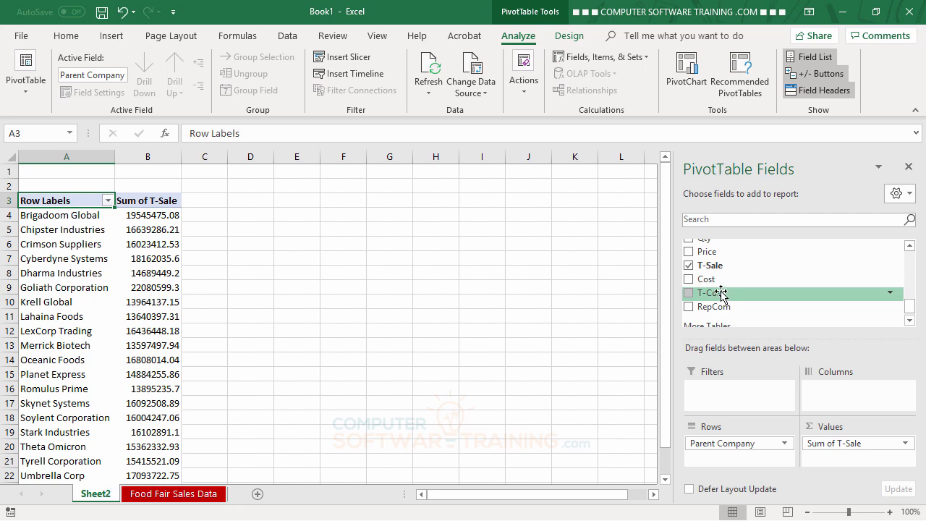
drag(721, 292, 834, 454)
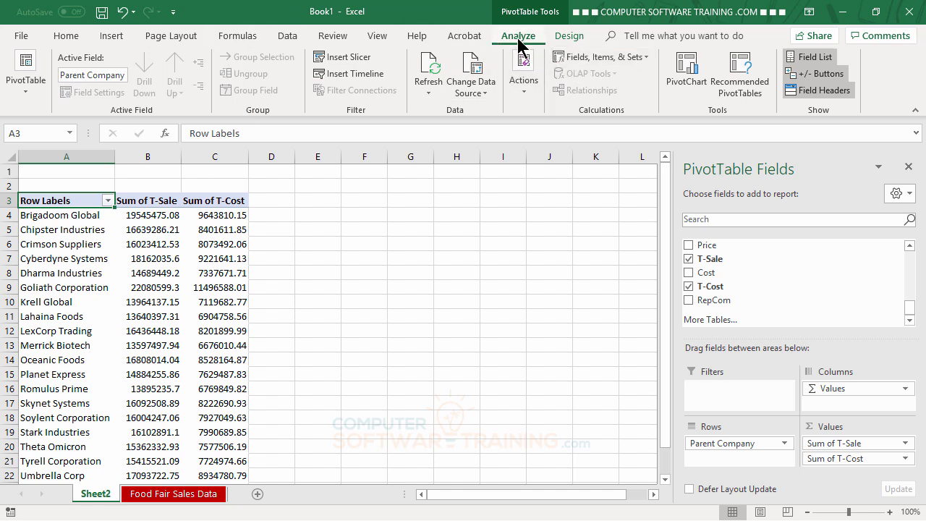
Insert a calculated field named PR with the formula ='T-Sale'-'T-Cost'
click(592, 58)
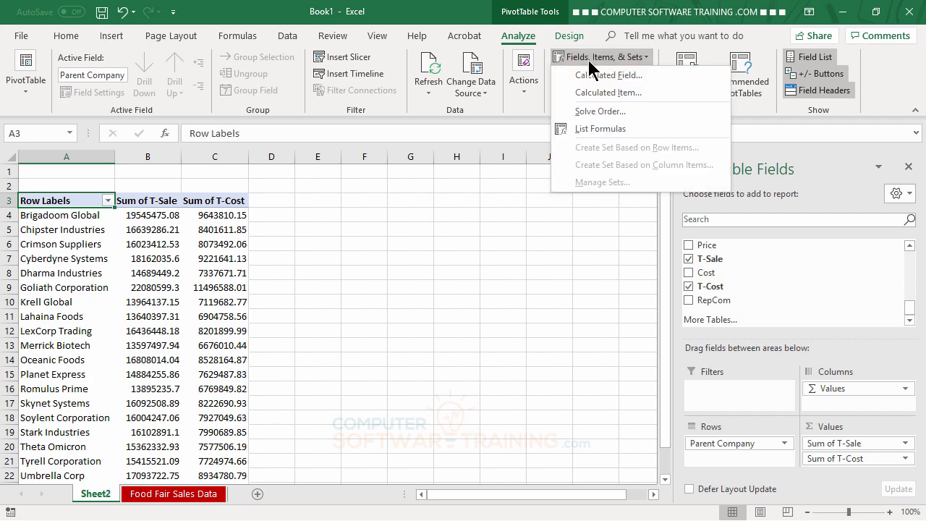
click(608, 76)
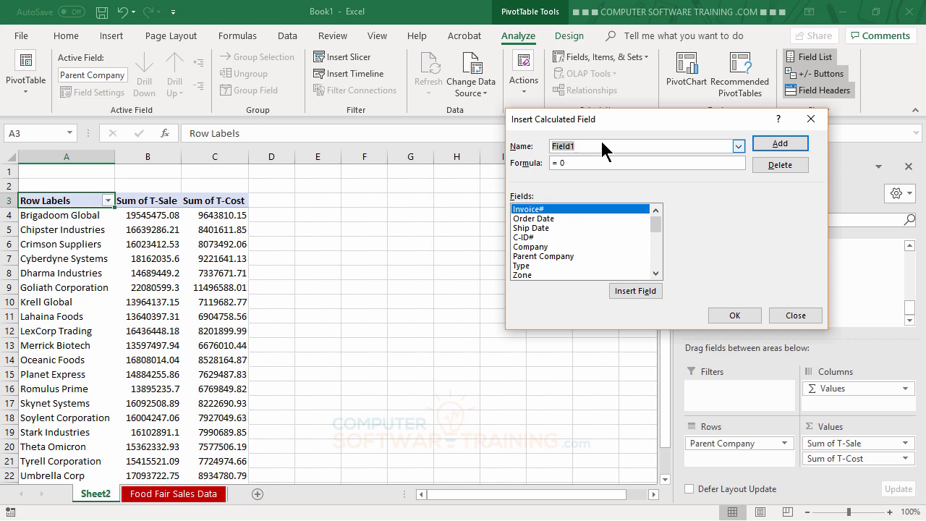
text(PR)
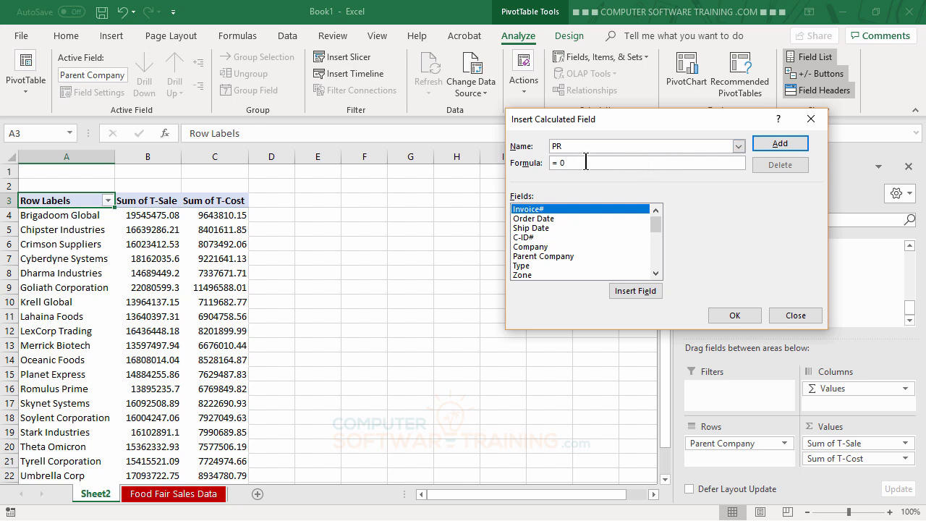
drag(585, 162, 539, 162)
drag(657, 227, 659, 269)
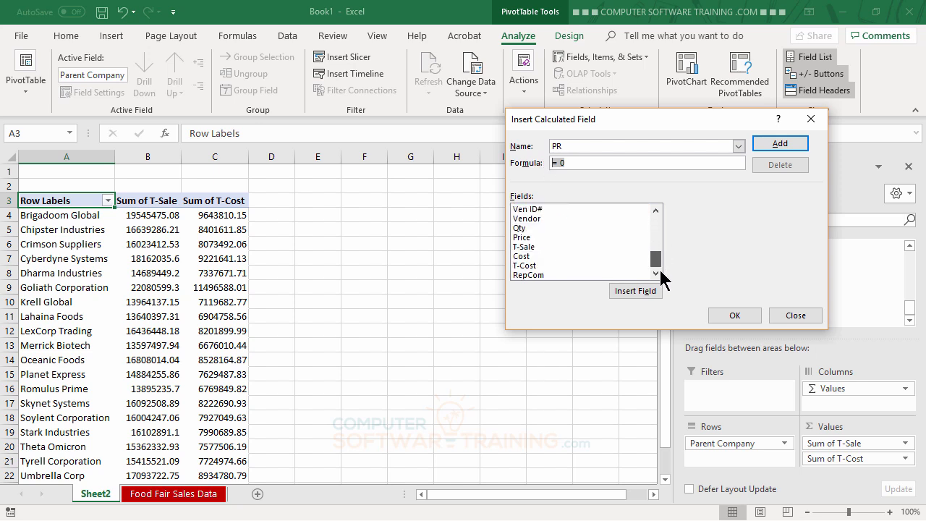
double_click(522, 246)
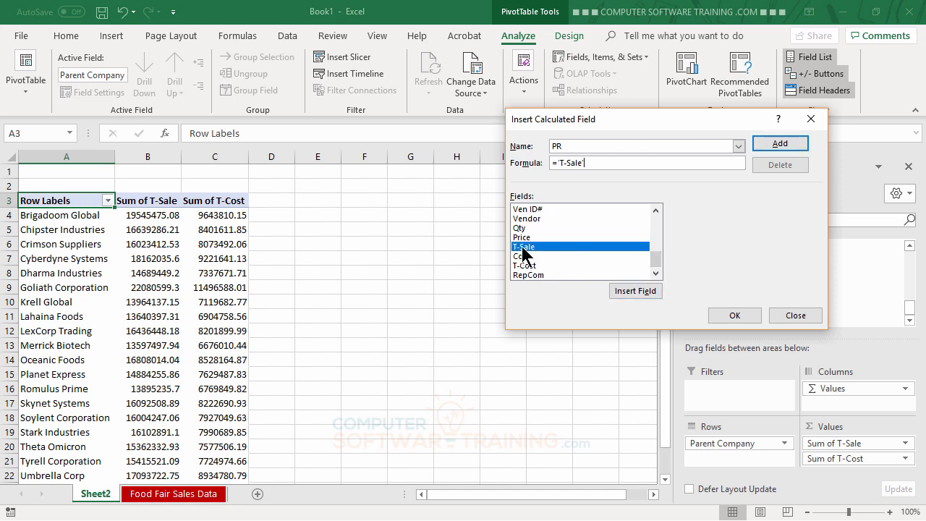
text(-)
double_click(527, 266)
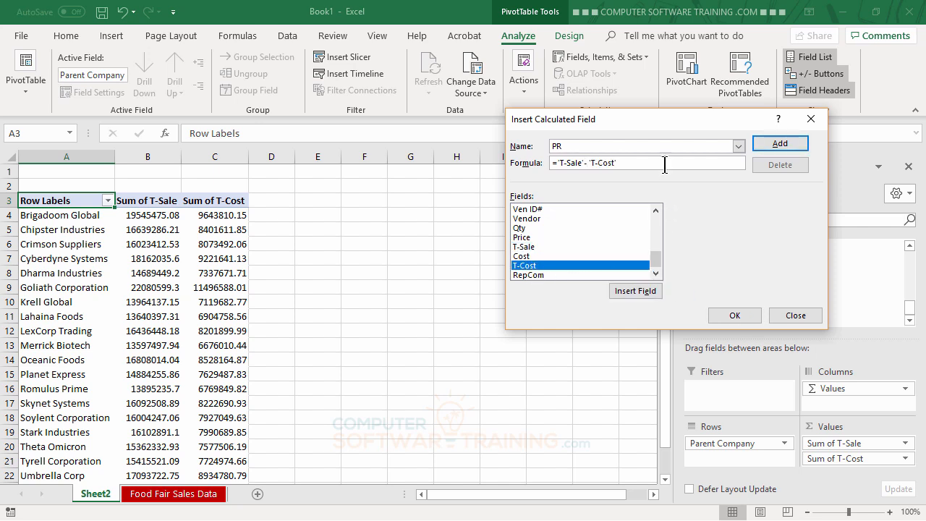
click(734, 315)
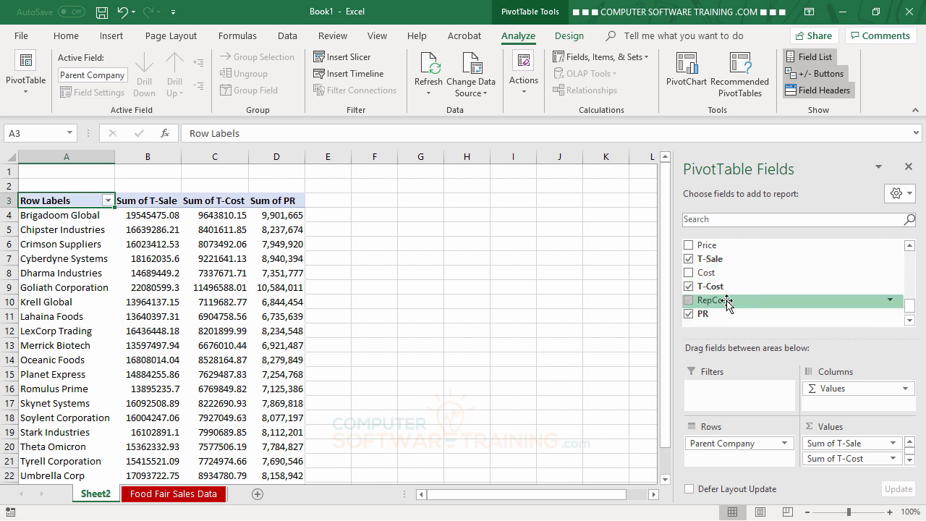
Add RepCom to the PivotTable values and float the field list as a taller window showing all value fields
drag(727, 303, 851, 469)
drag(850, 465, 848, 461)
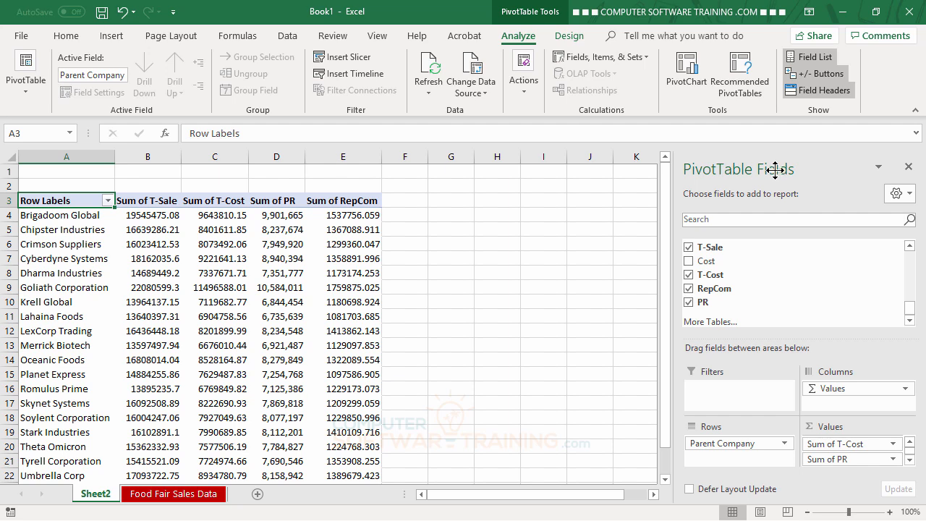
drag(698, 125, 755, 28)
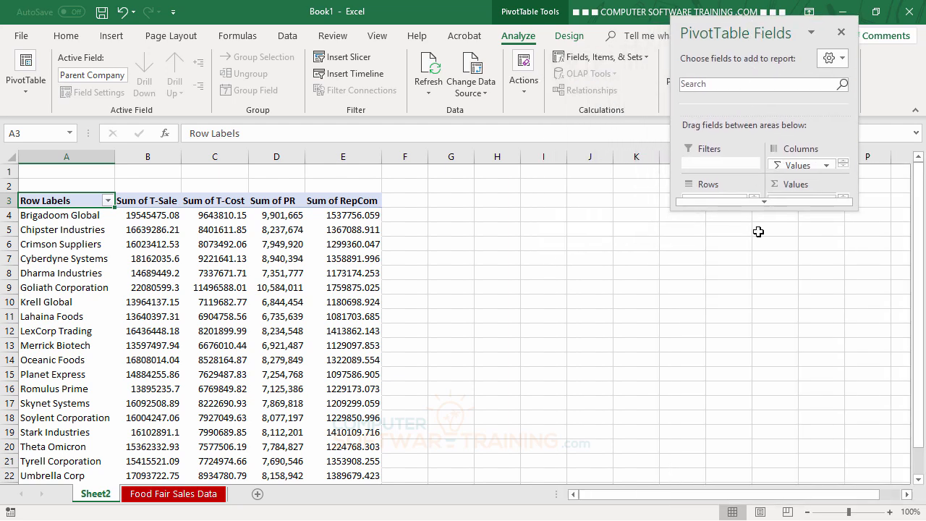
drag(769, 210, 768, 477)
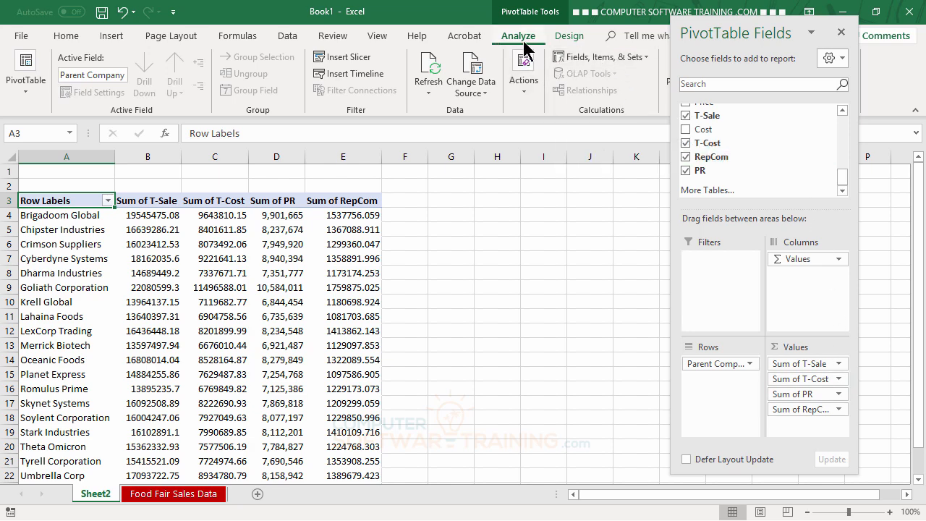
Insert a calculated field named GM that divides PR by T-Sale
click(592, 59)
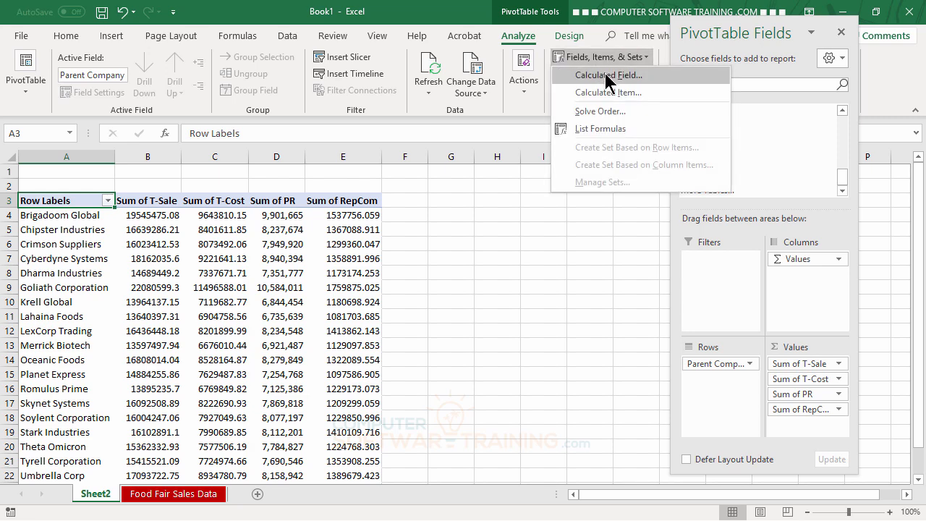
click(606, 74)
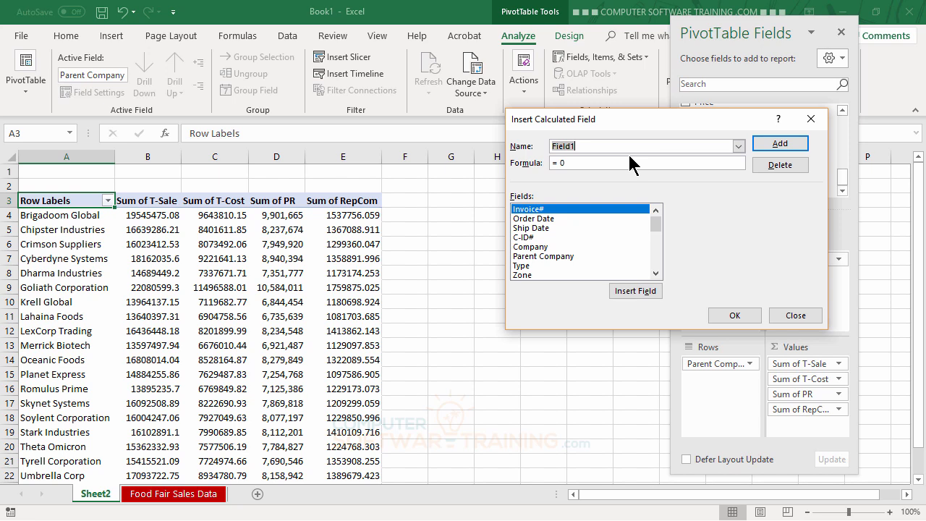
text(GM)
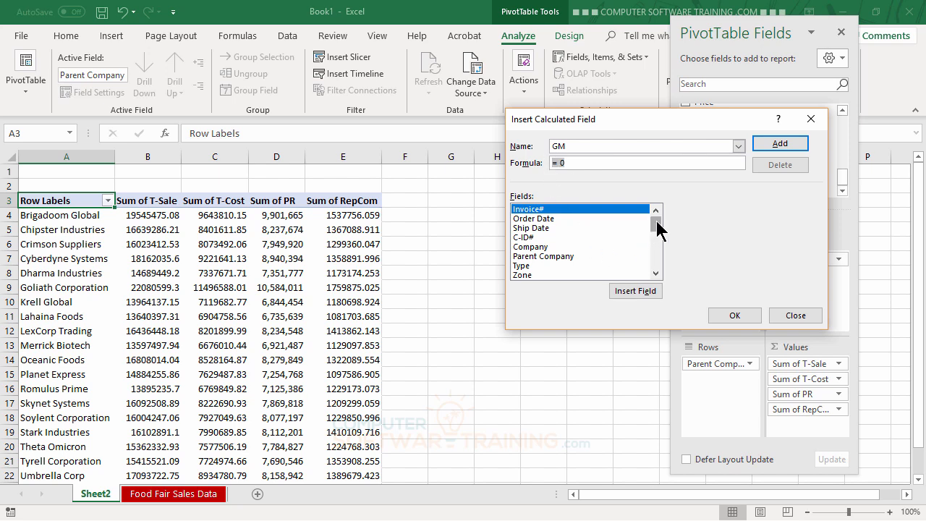
drag(657, 227, 659, 262)
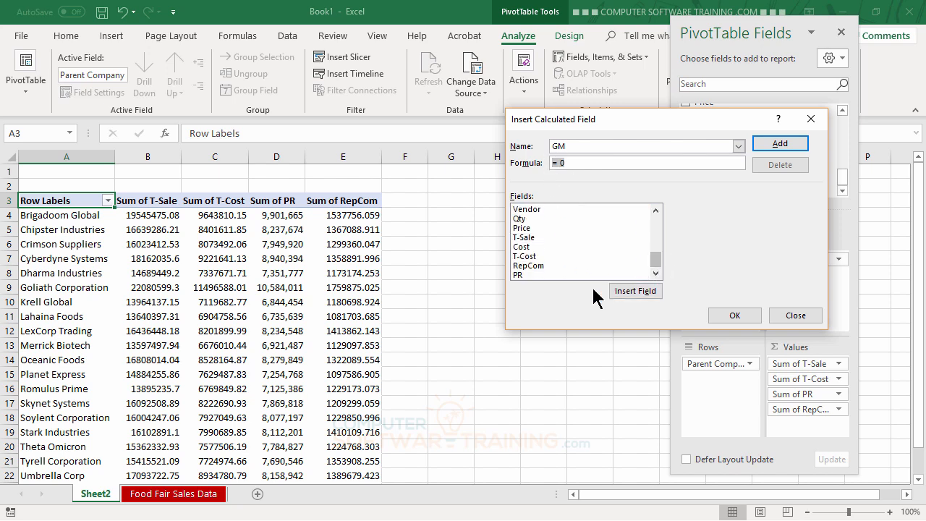
double_click(518, 274)
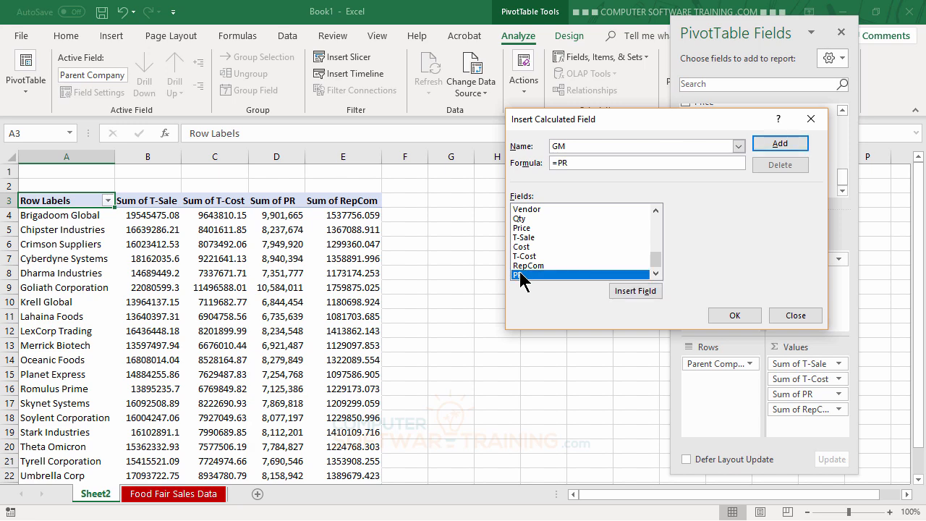
text(/)
double_click(527, 238)
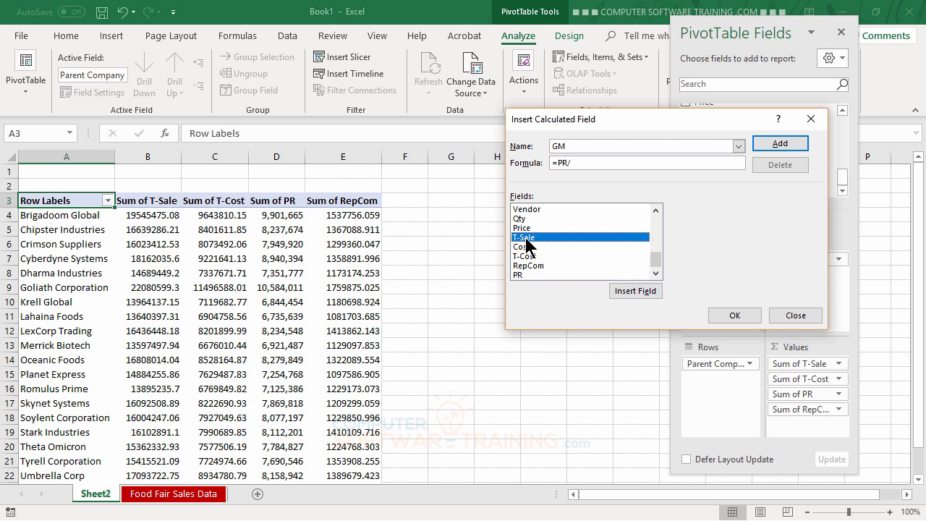
click(732, 315)
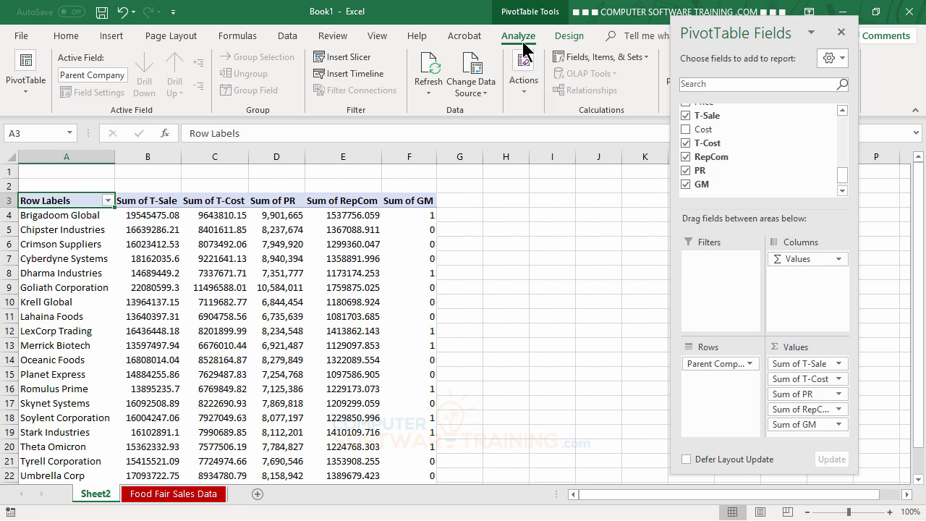
Insert a calculated field named NP with the formula ='T-Sale'-'T-Cost'-RepCom
click(583, 61)
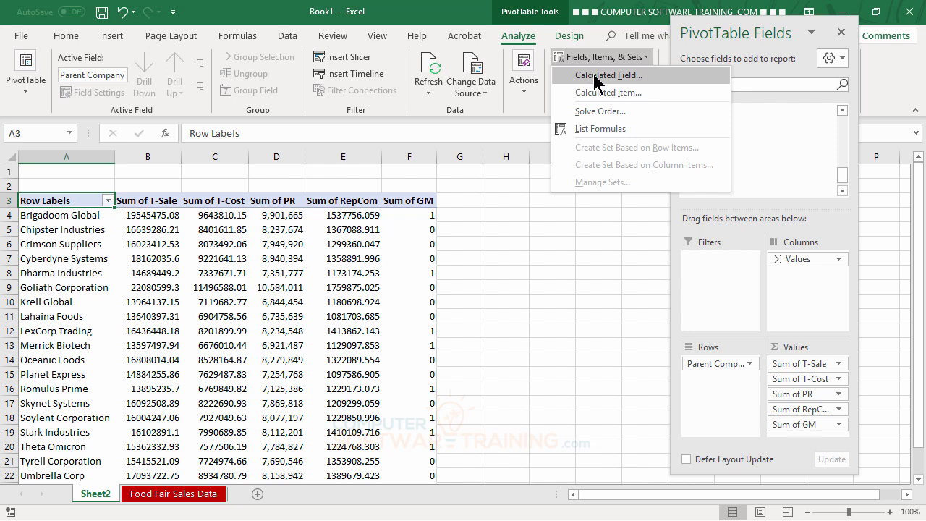
click(599, 76)
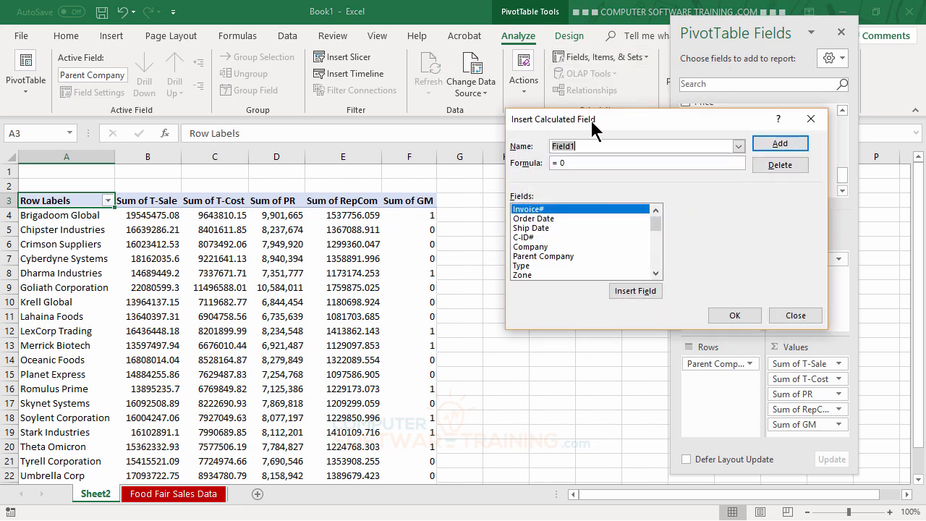
text(NP)
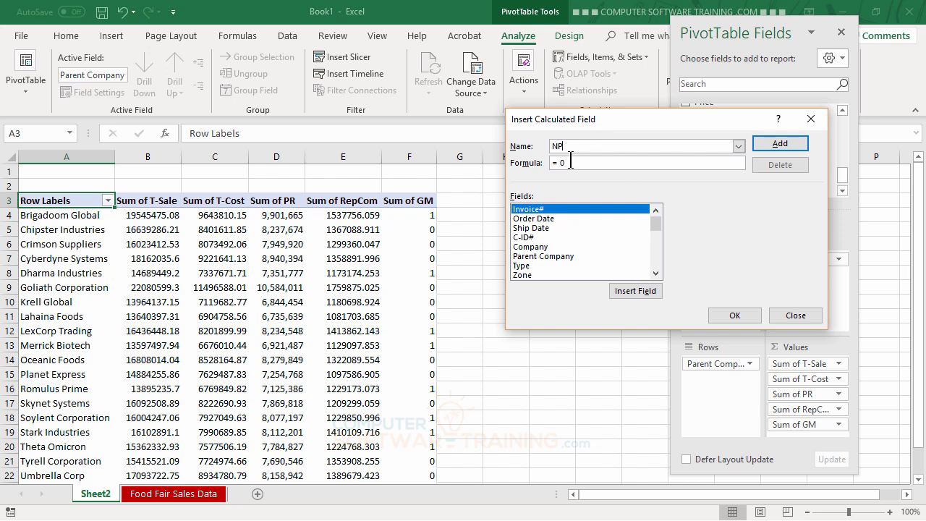
drag(567, 163, 549, 162)
drag(657, 226, 665, 258)
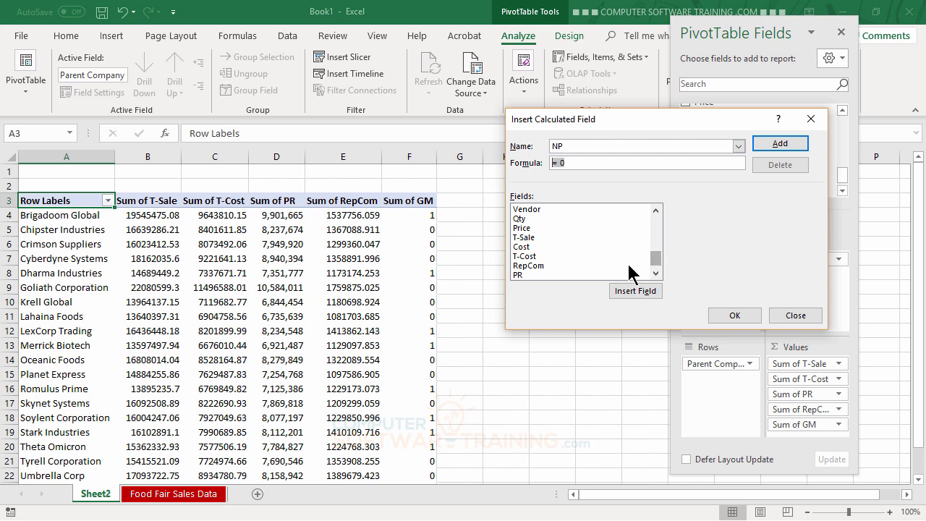
double_click(524, 237)
text(-Sale'-)
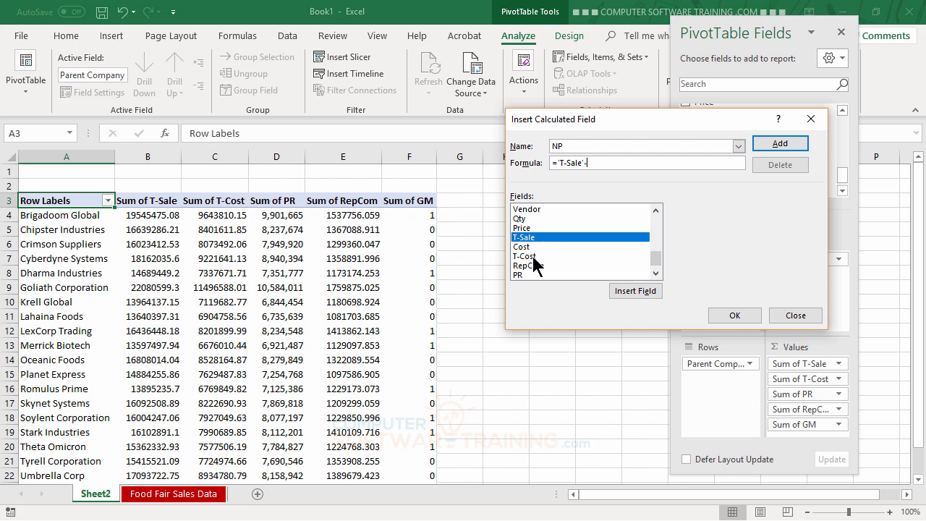
double_click(525, 256)
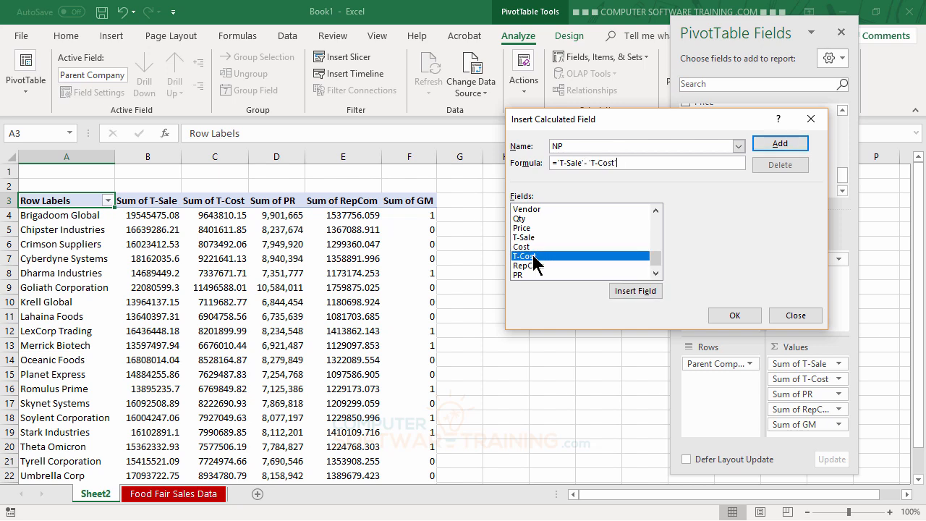
text(-)
double_click(532, 266)
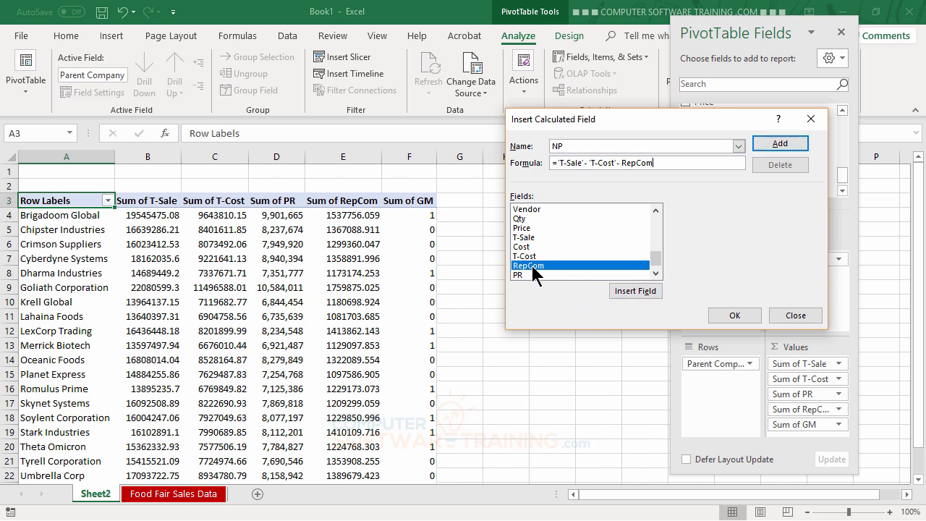
click(738, 315)
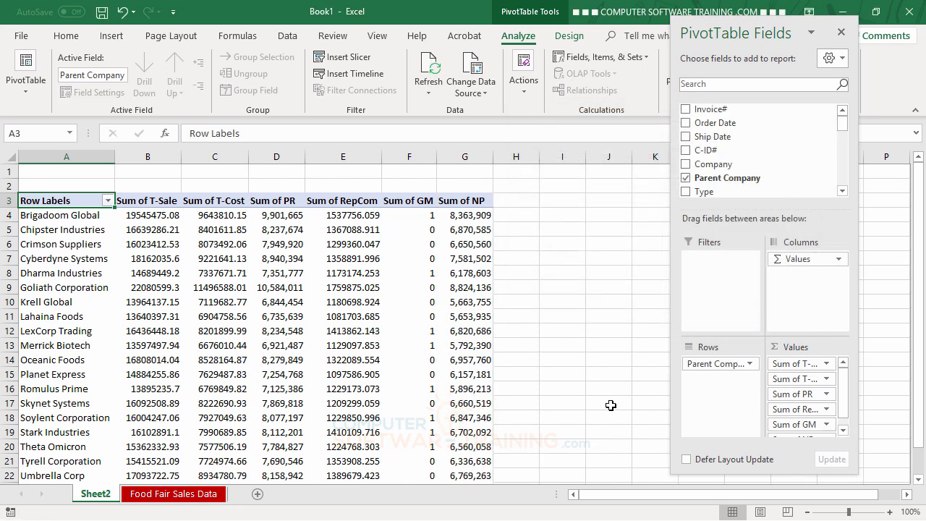
Rename the PivotTable headings Sum of T-Sale to Revenue and Sum of T-Cost to COG's
click(131, 202)
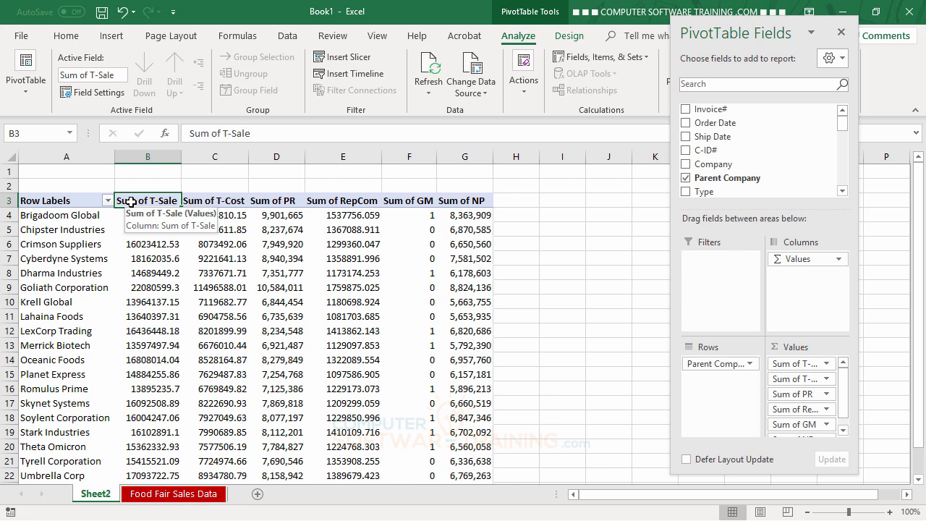
text(Revenue)
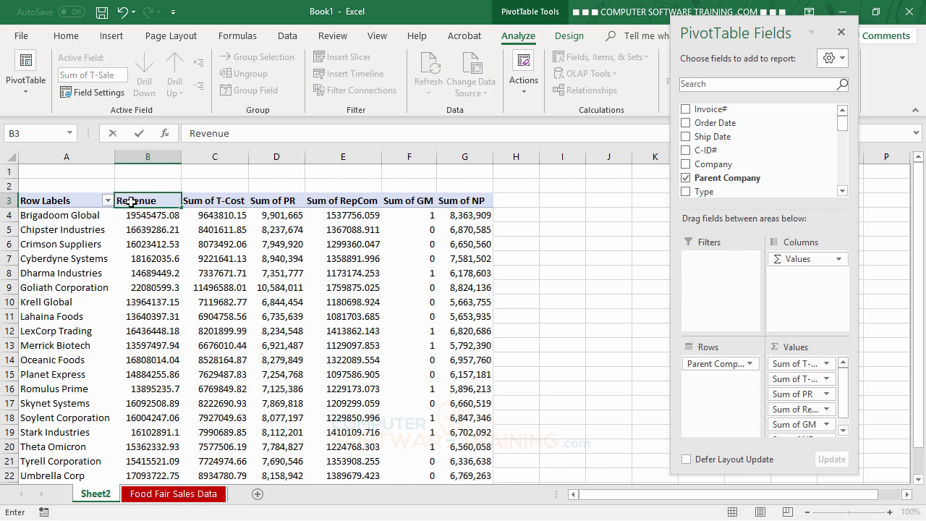
key(Tab)
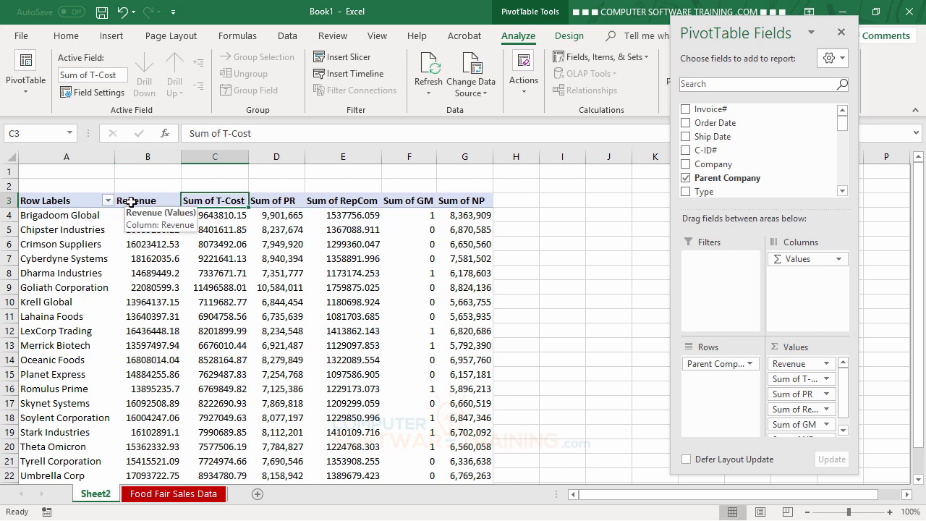
text(COG's)
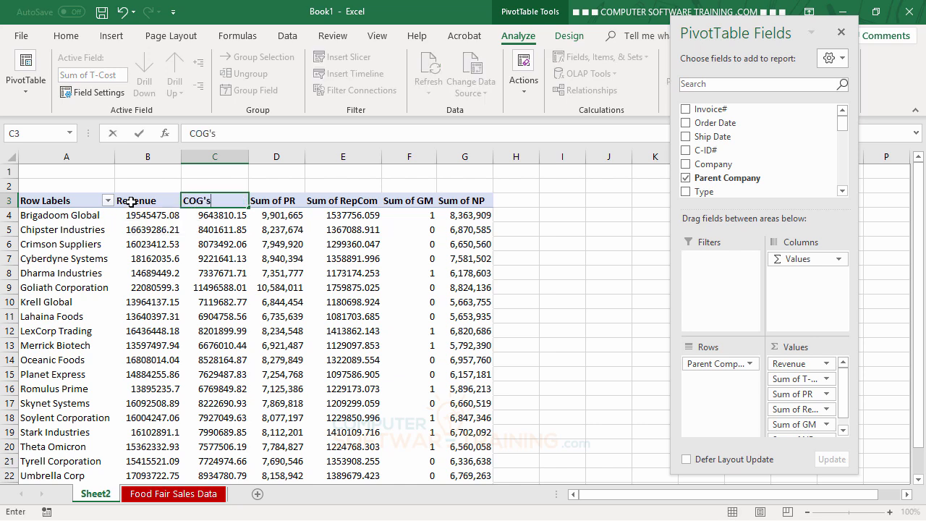
key(Tab)
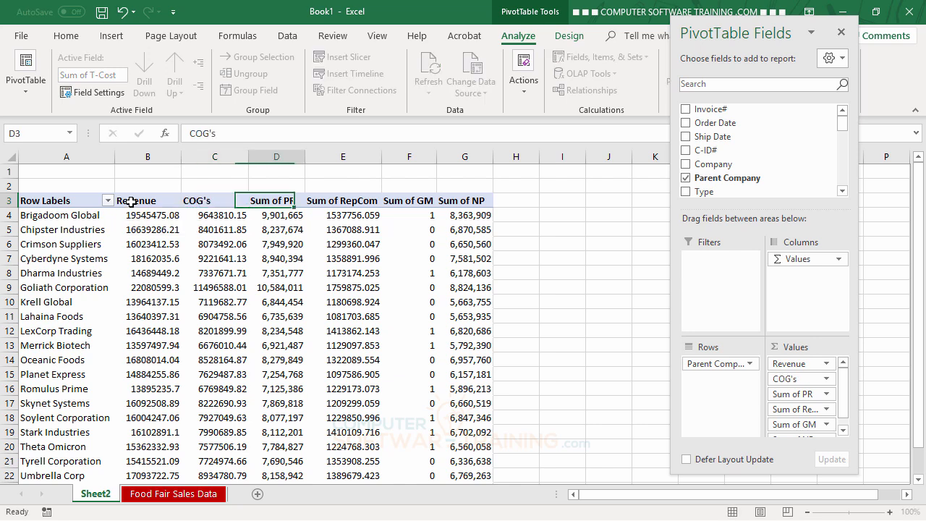
Rename the PivotTable headings Sum of PR to Profit and Sum of RepCom to Commission
text(P)
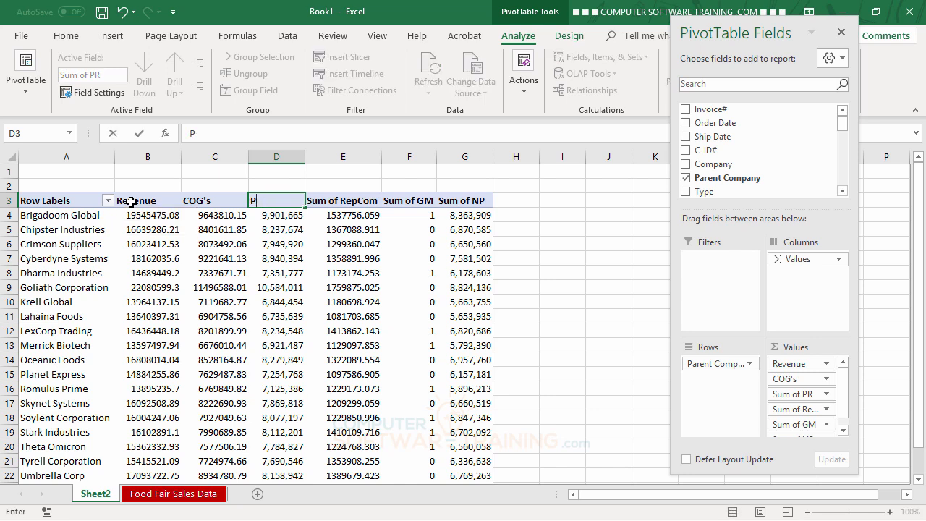
text(rofit)
key(Tab)
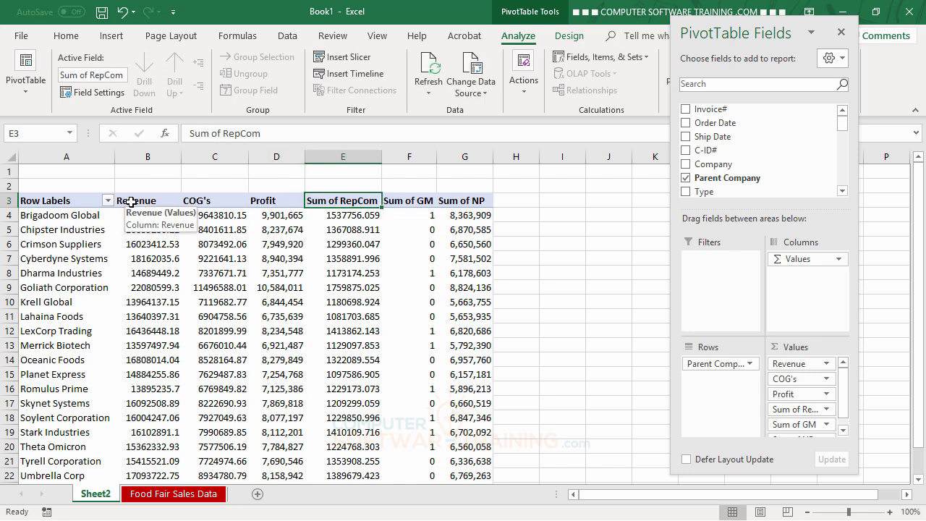
text(Commi)
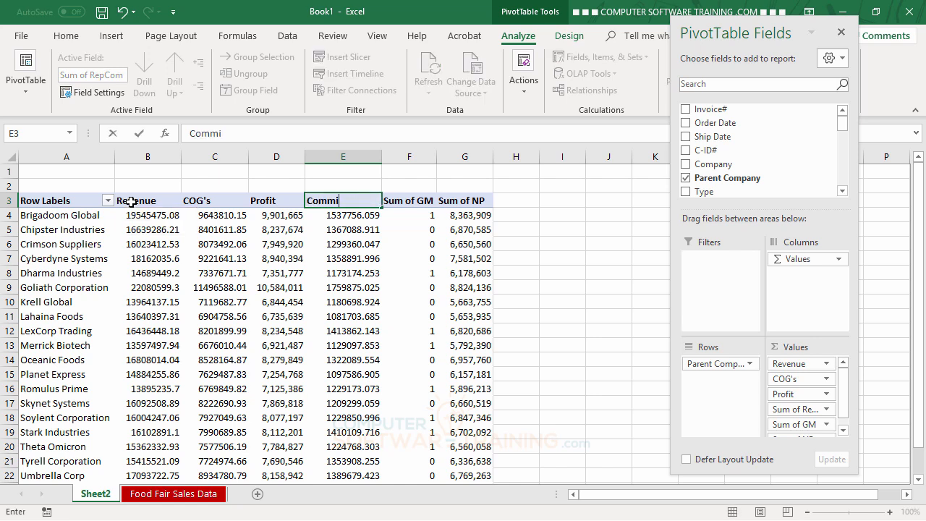
text(ssion)
key(Tab)
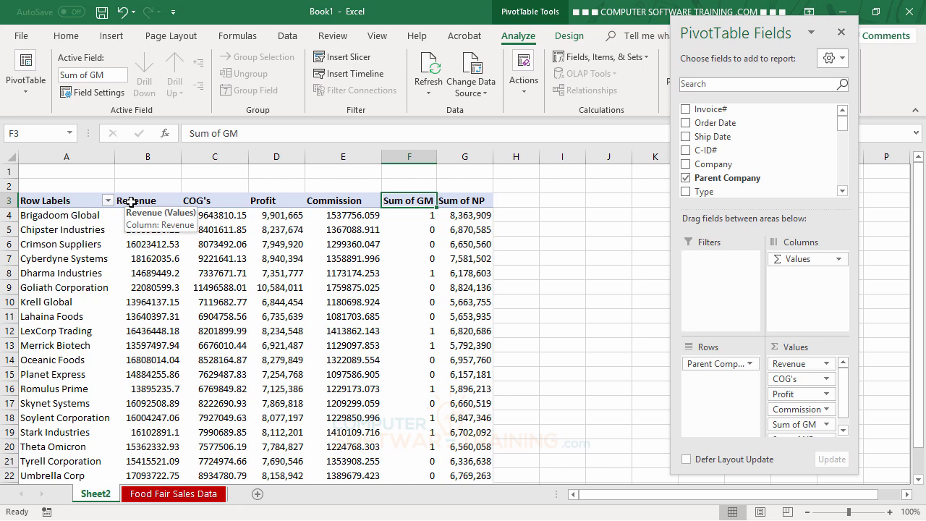
Rename the PivotTable headings Sum of GM to GM% and Sum of NP to NP$
text(G)
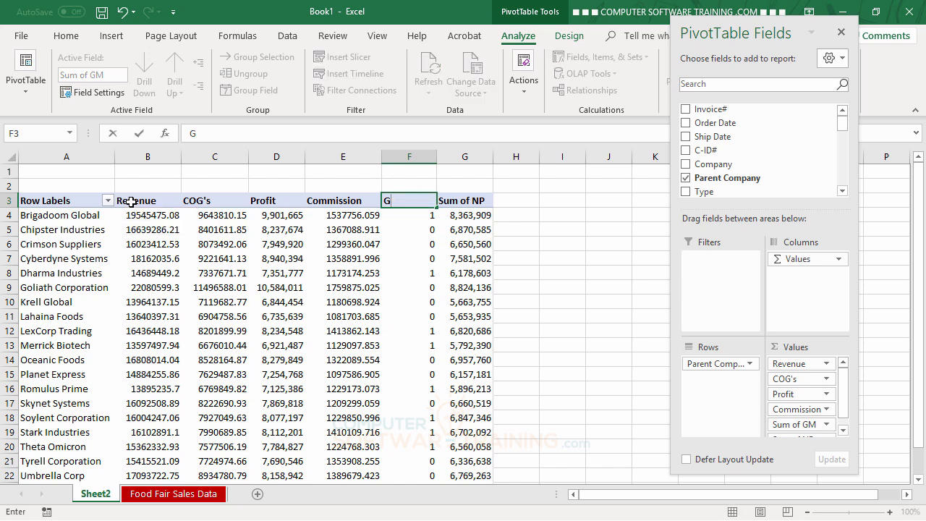
text(M%)
key(Tab)
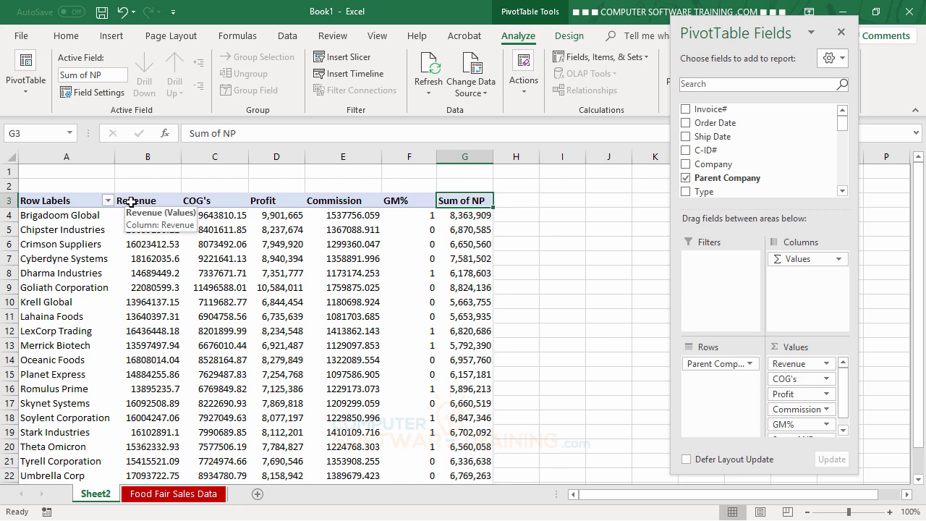
text(NP)
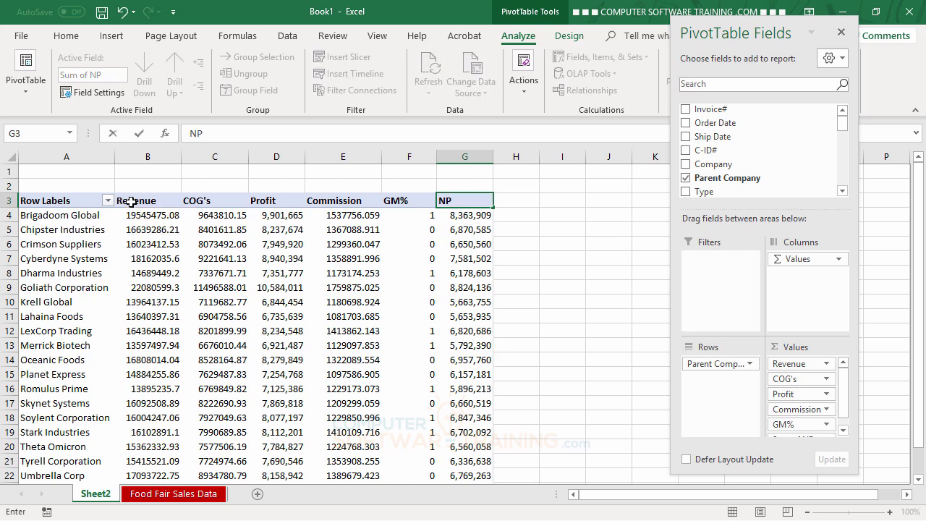
text($)
key(Return)
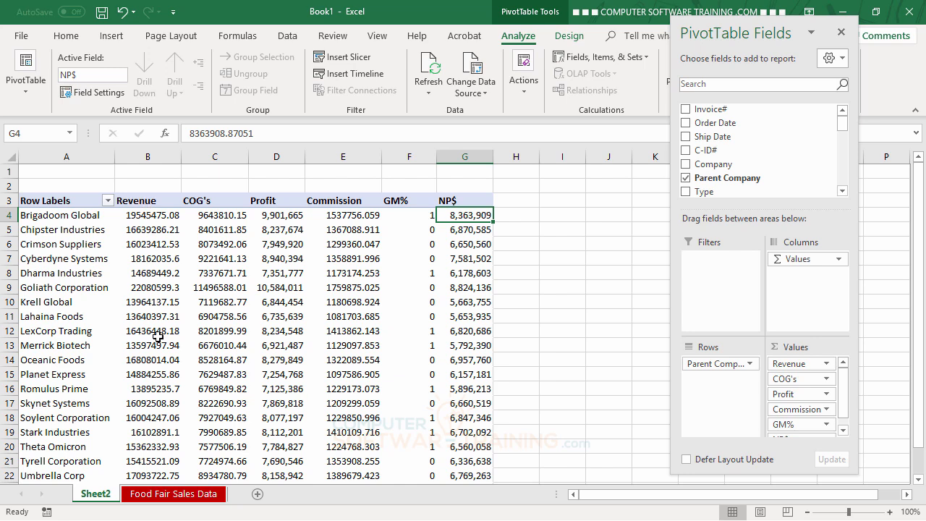
Format the Revenue value field as Number with 0 decimal places and the 1000 separator
double_click(141, 201)
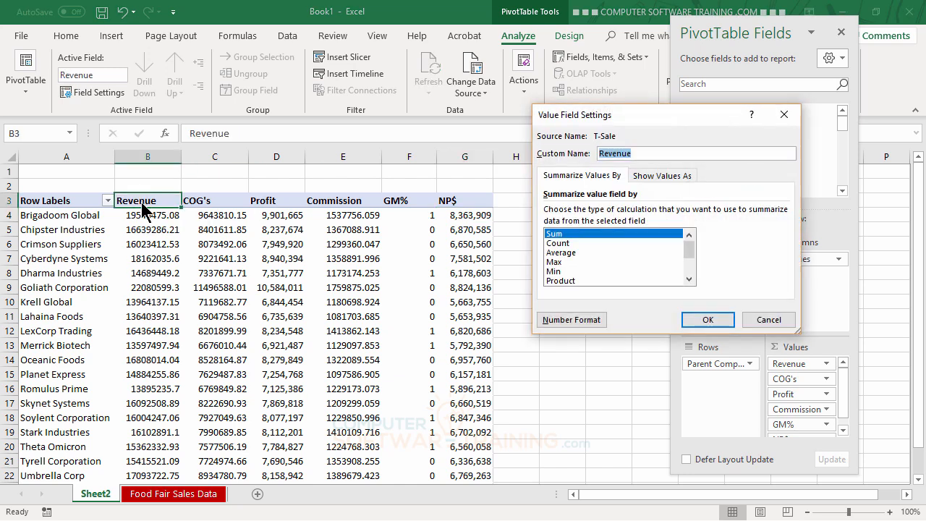
click(562, 319)
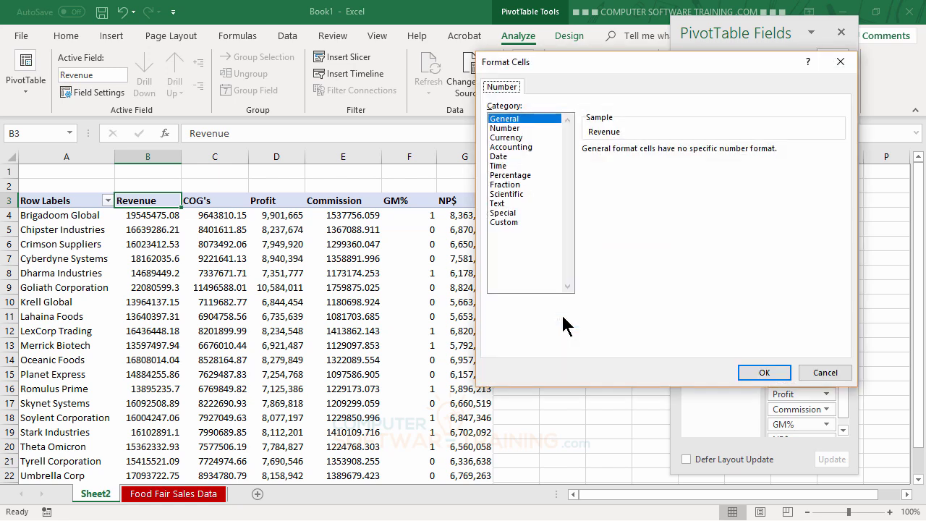
click(515, 130)
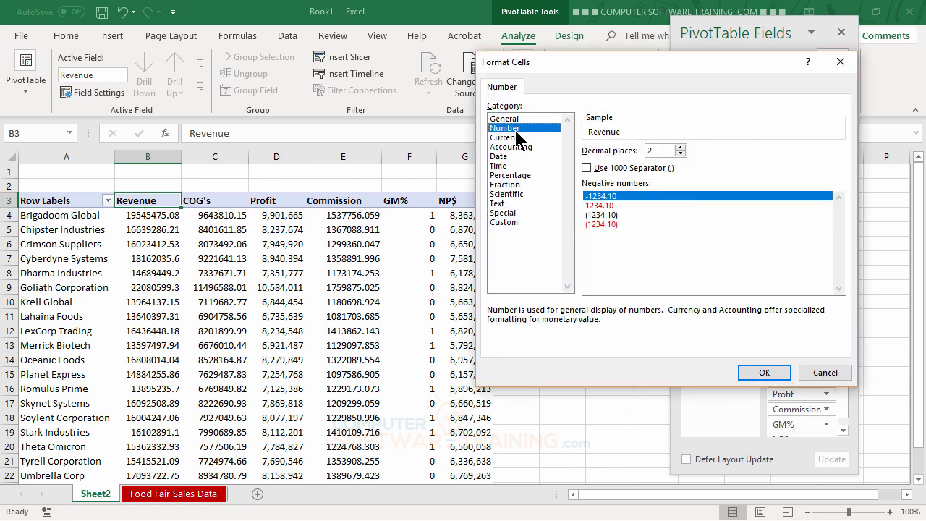
click(587, 168)
click(680, 153)
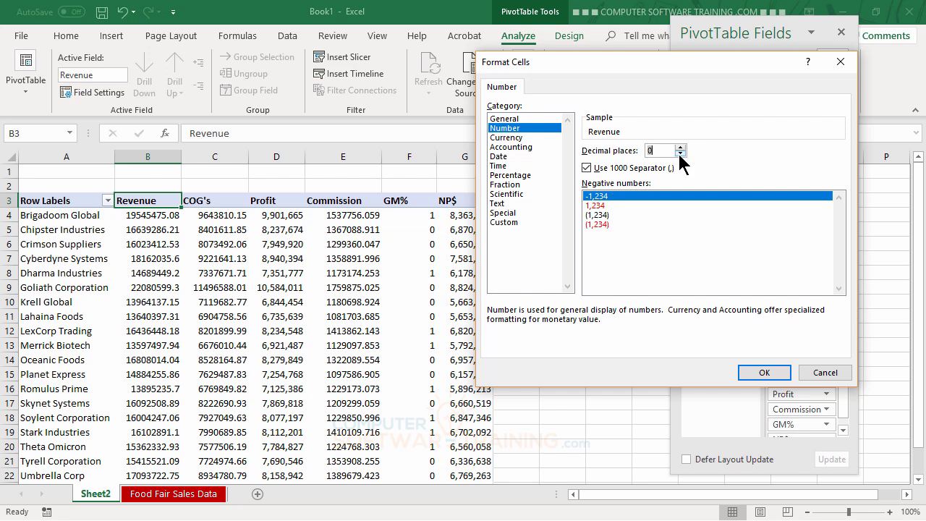
click(758, 373)
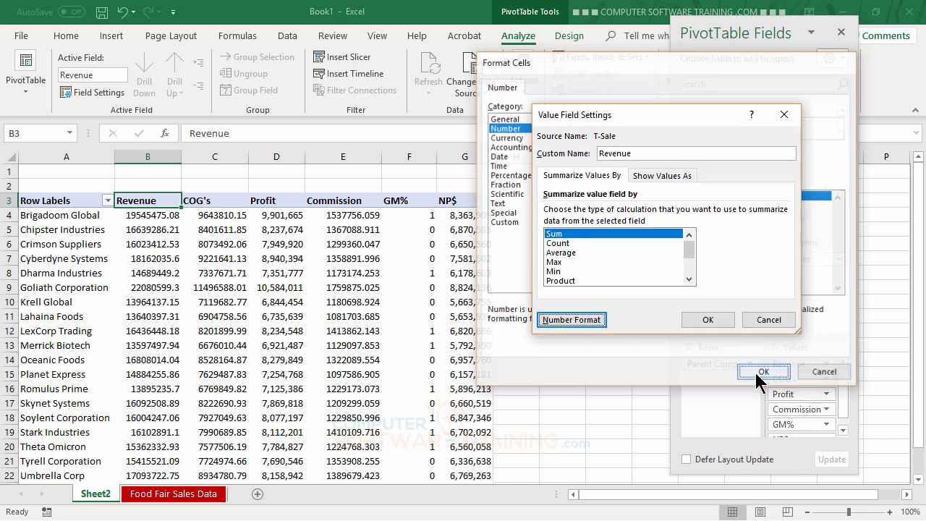
click(716, 320)
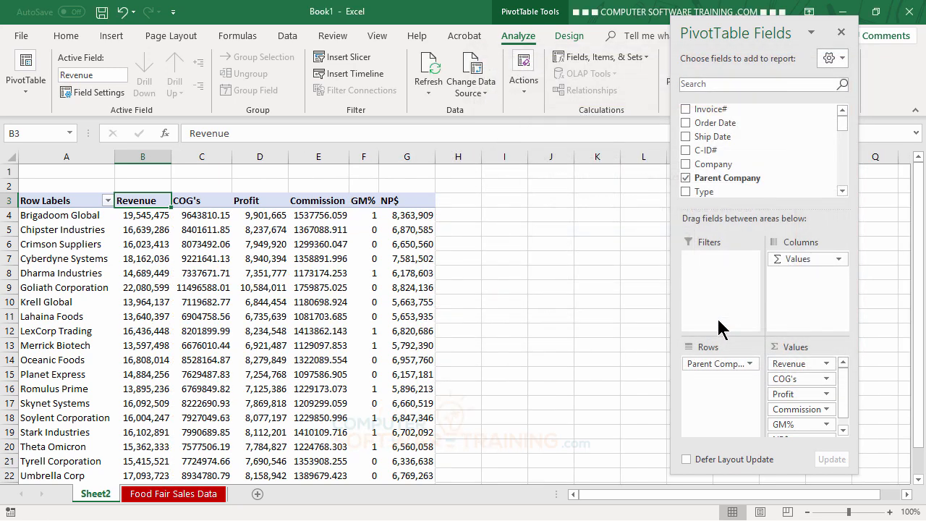
Format the COG's value field as Number with 0 decimal places and the 1000 separator
double_click(203, 201)
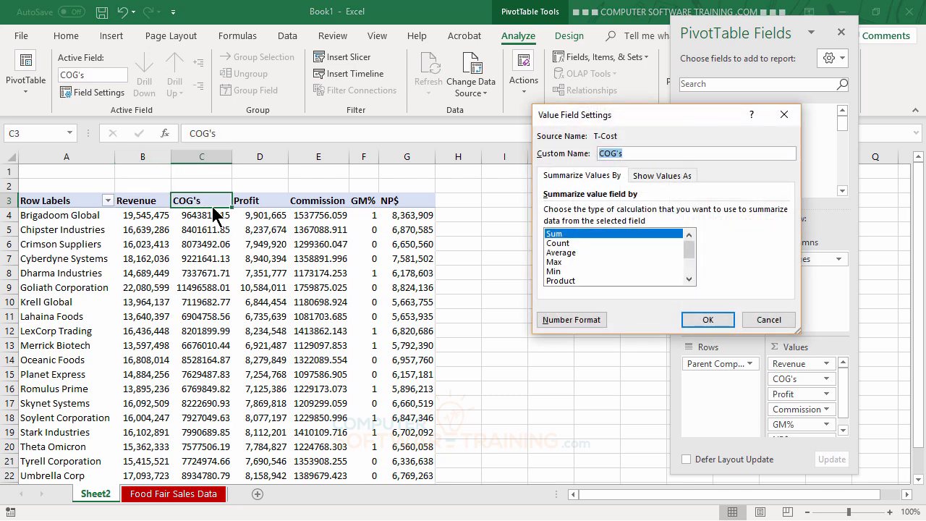
click(572, 319)
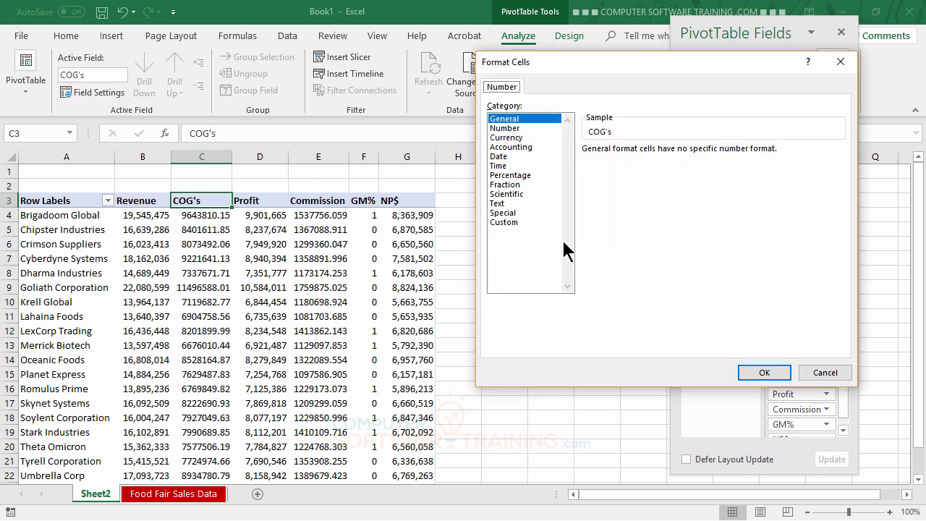
click(505, 129)
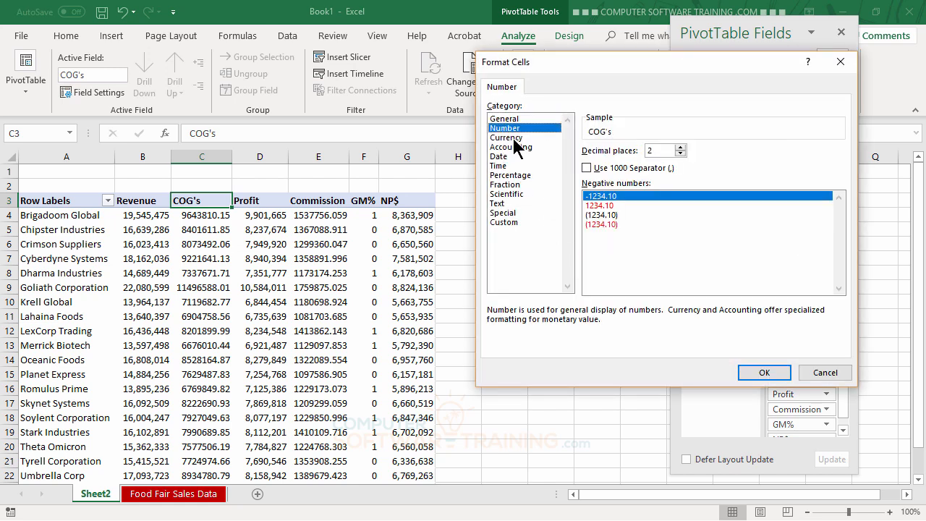
click(587, 168)
click(680, 153)
click(679, 154)
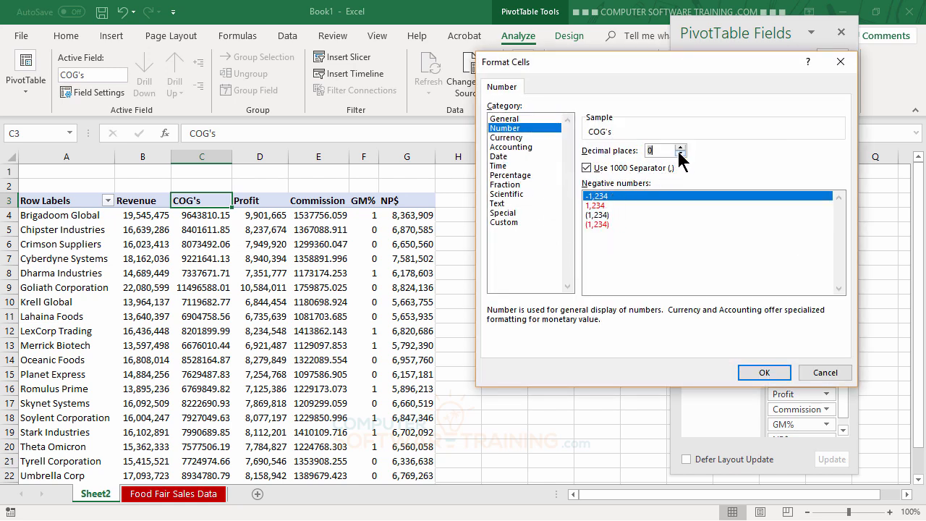
click(752, 373)
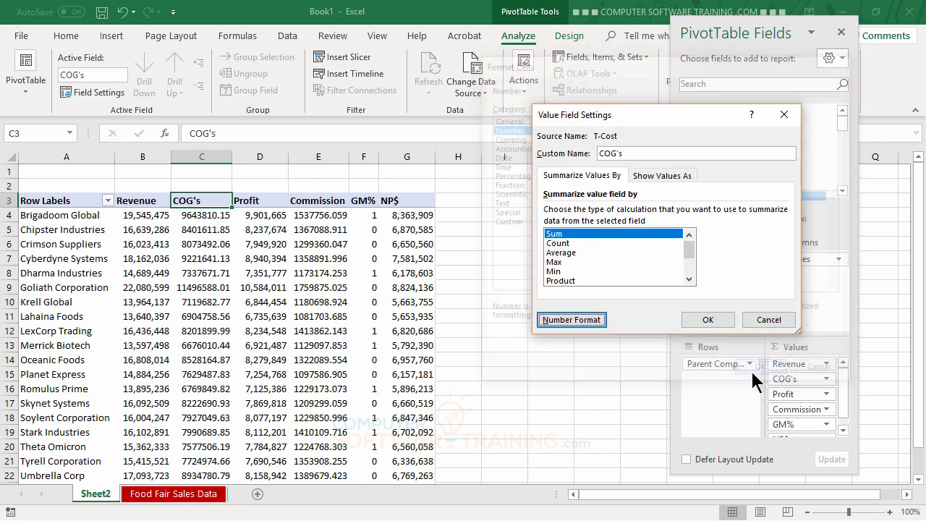
click(765, 318)
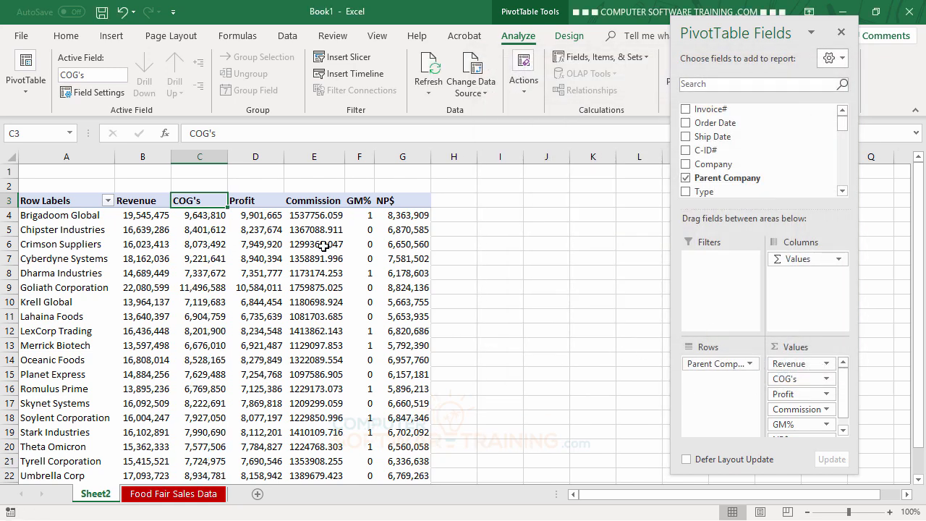
Format the Commission value field as Number with 0 decimal places and the 1000 separator
double_click(311, 202)
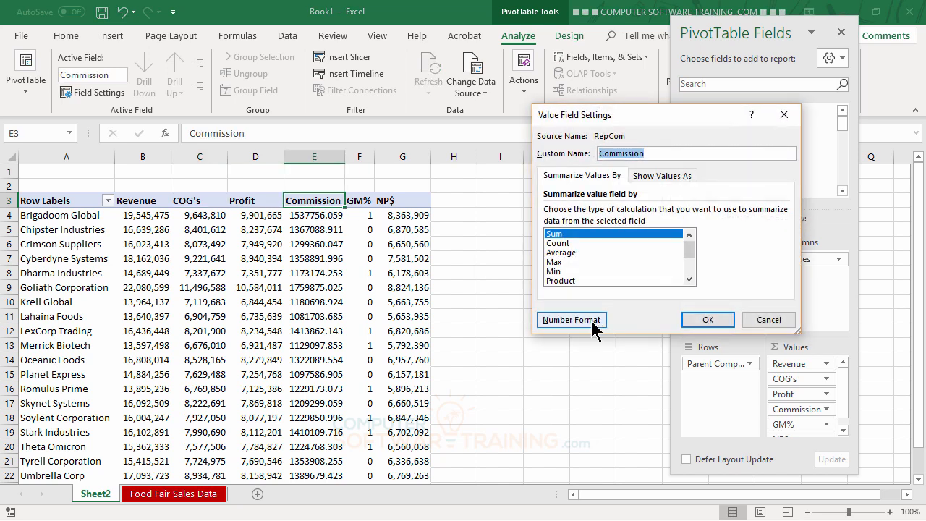
click(591, 321)
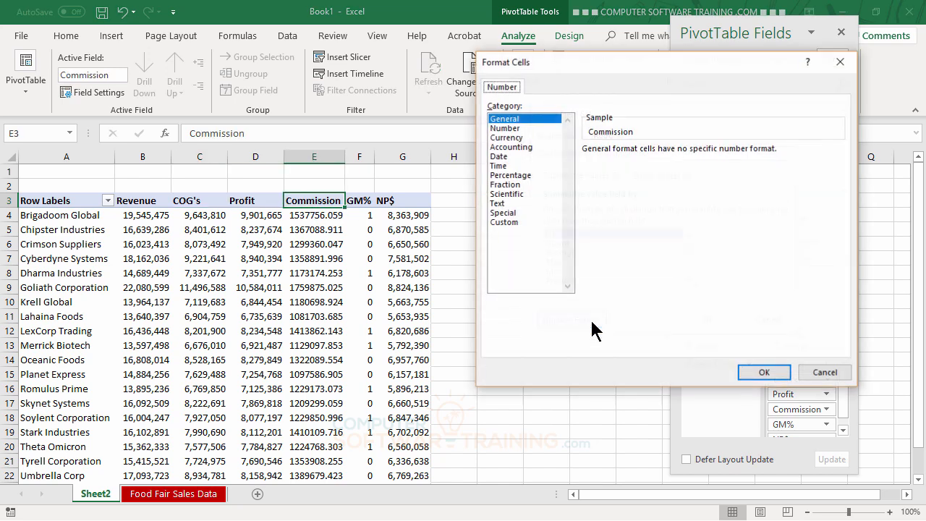
click(506, 128)
click(595, 169)
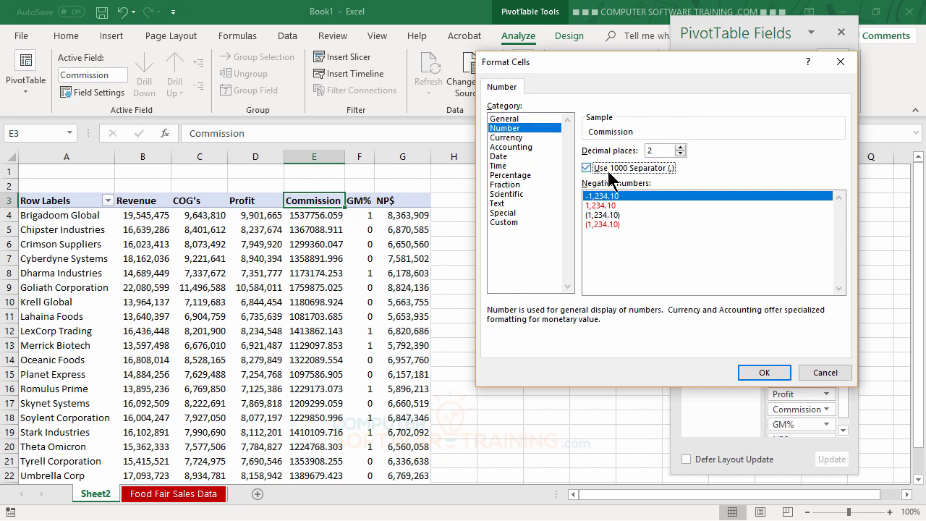
click(680, 153)
click(680, 154)
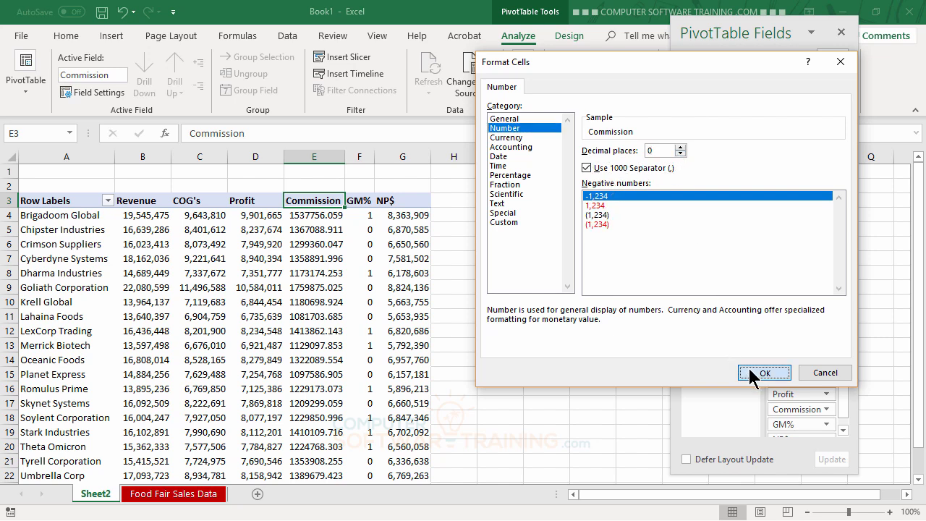
click(746, 364)
click(708, 319)
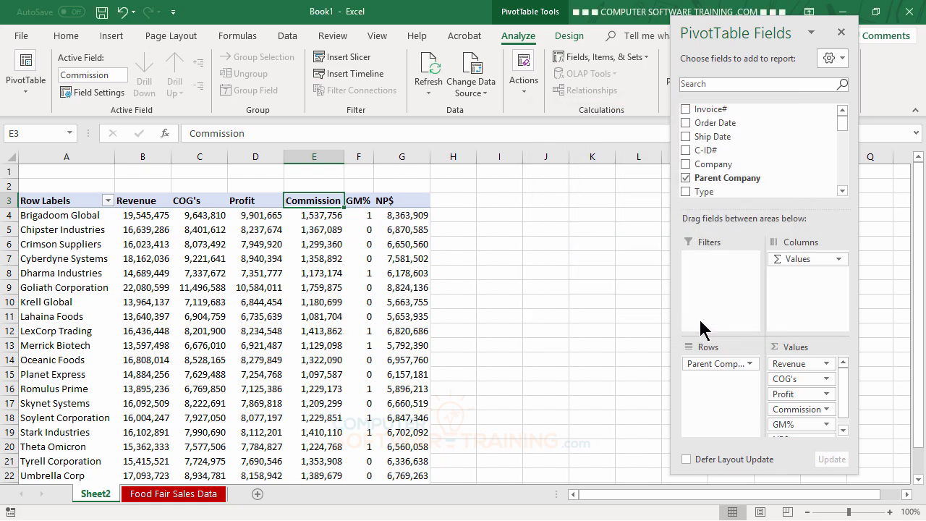
Format the GM% value field as Percentage with 2 decimal places
double_click(360, 200)
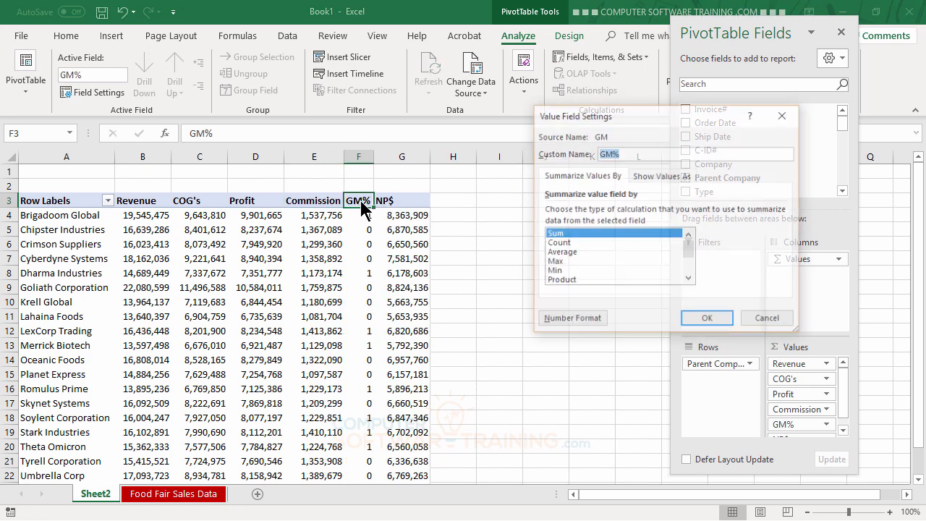
click(572, 320)
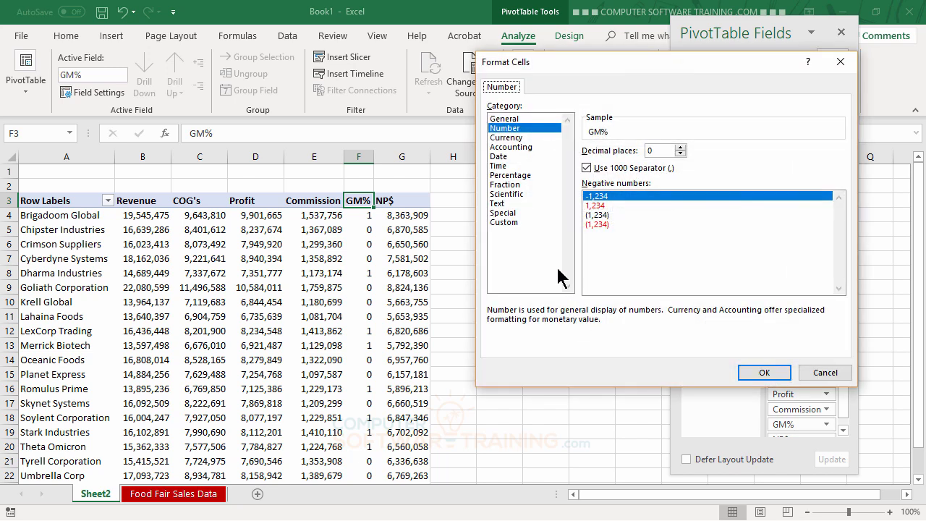
click(511, 176)
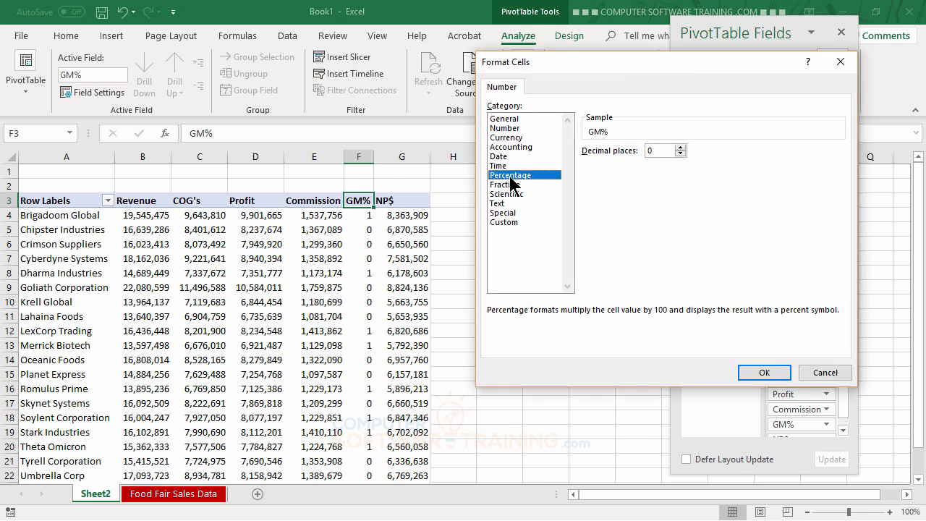
click(680, 148)
click(680, 147)
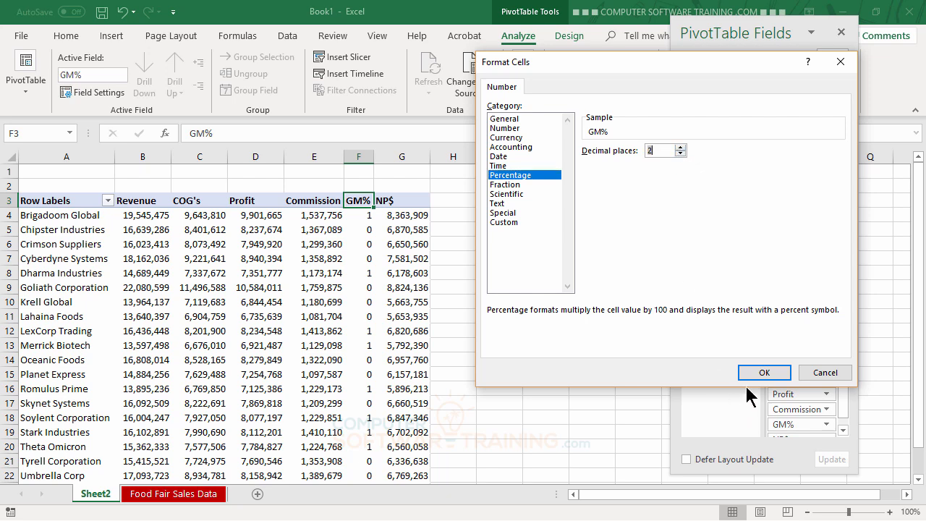
click(765, 373)
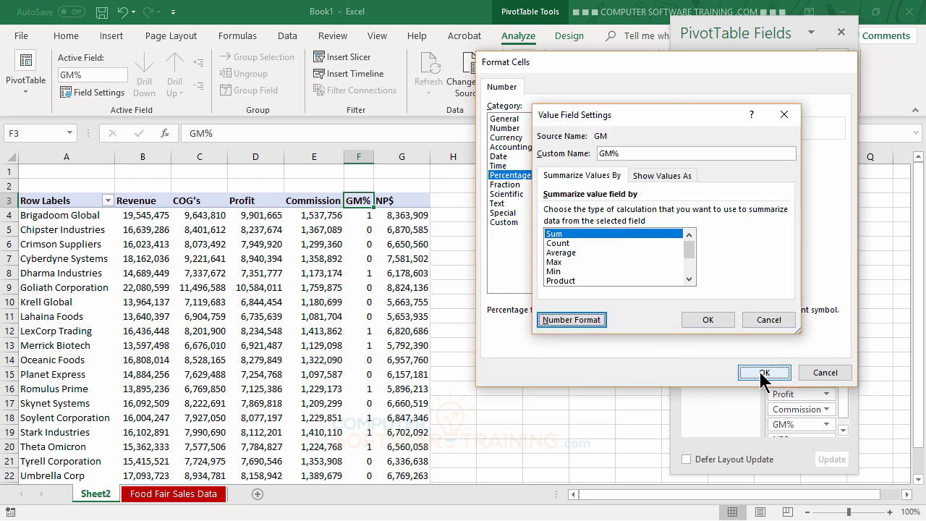
click(709, 321)
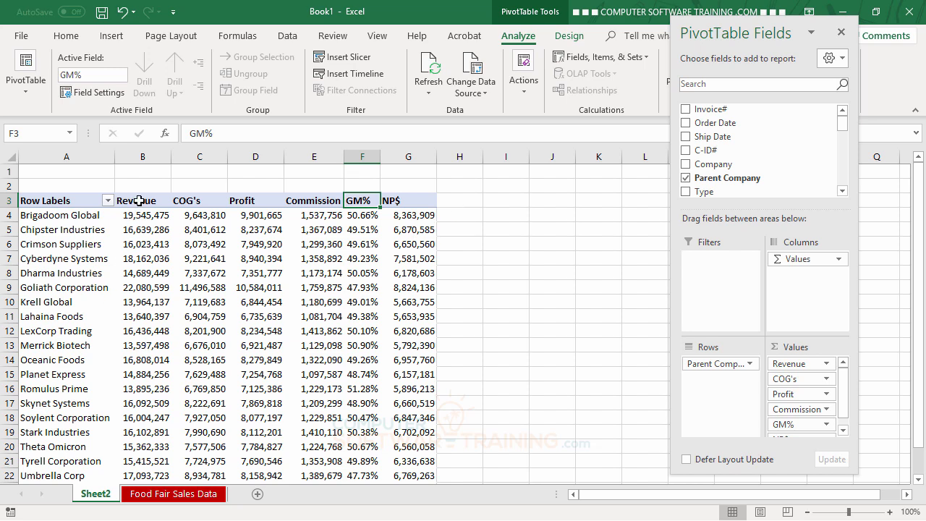
Center the PivotTable headings from Revenue through NP$
drag(139, 201, 397, 200)
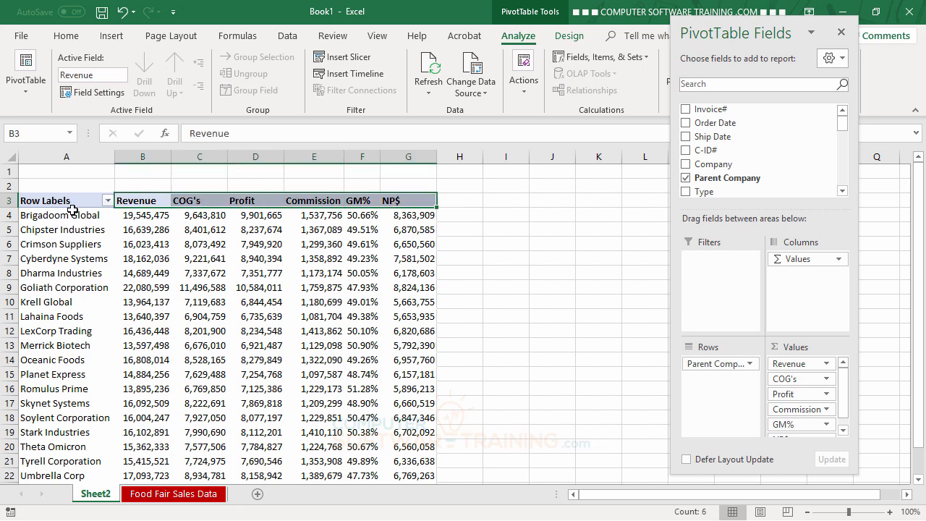
click(63, 35)
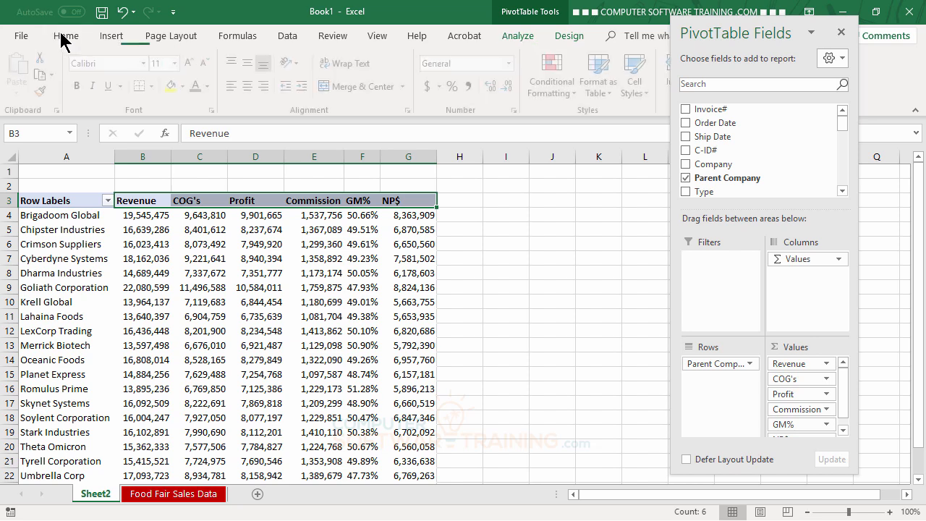
click(251, 87)
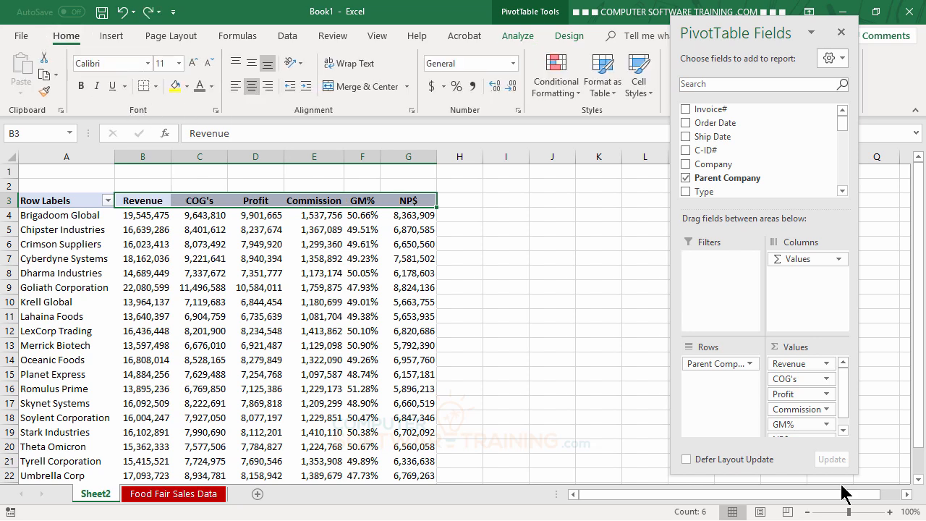
Dock the floating PivotTable Fields pane beside the worksheet to uncover the PivotTable design options
click(144, 262)
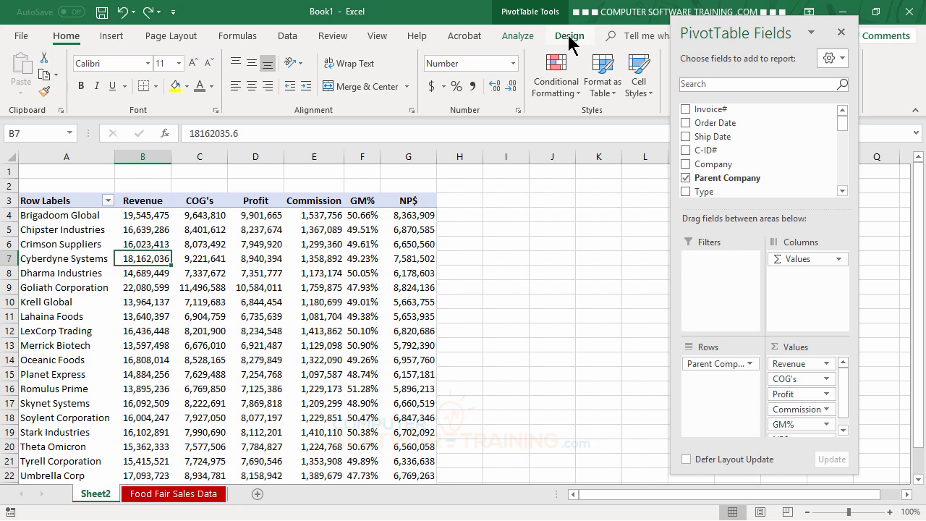
click(568, 41)
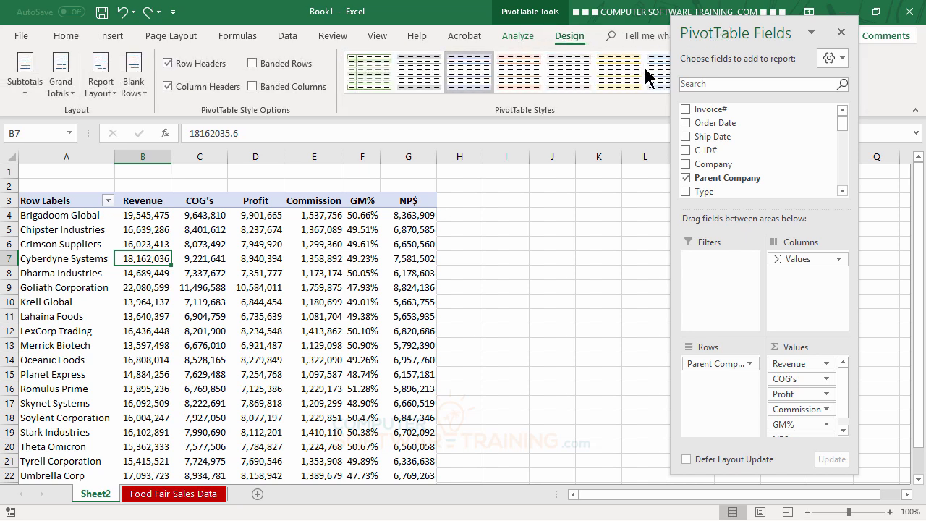
drag(730, 34, 917, 109)
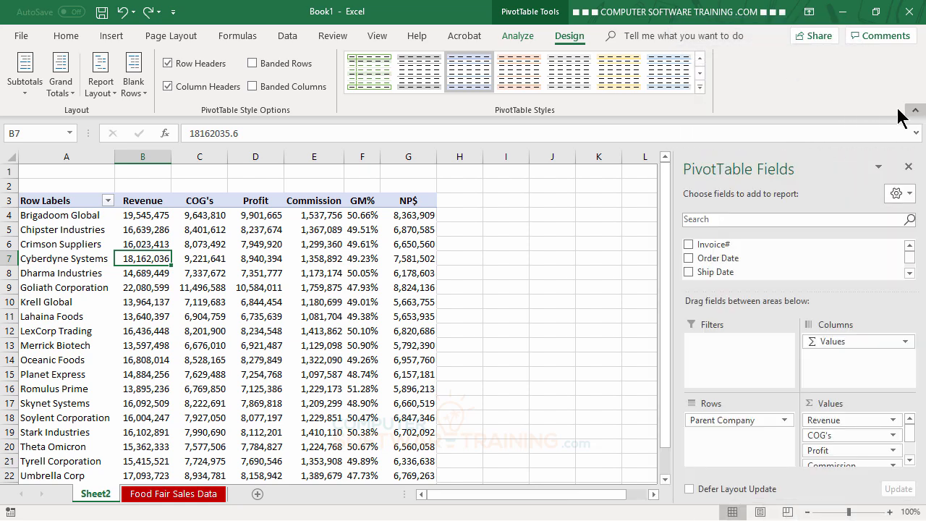
Apply the green Medium style with a solid header row to the PivotTable and turn on Banded Rows and Banded Columns
click(699, 87)
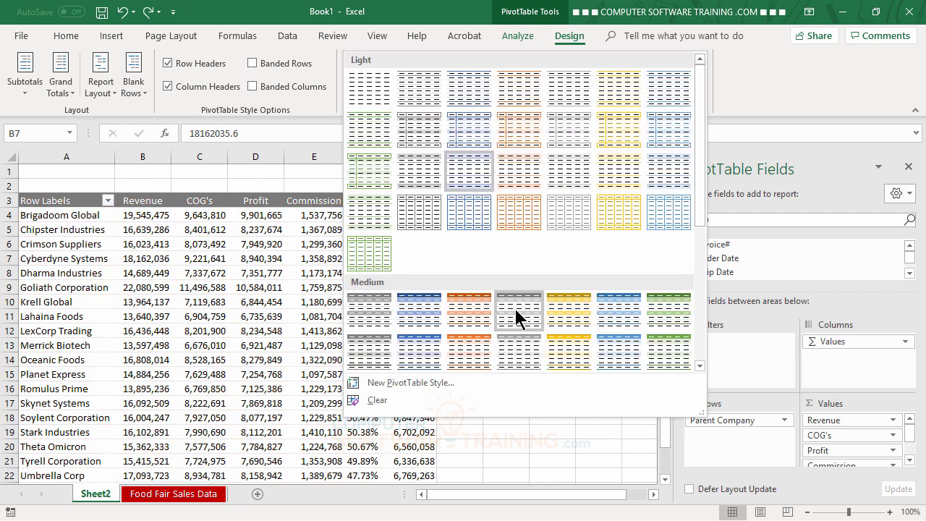
click(664, 309)
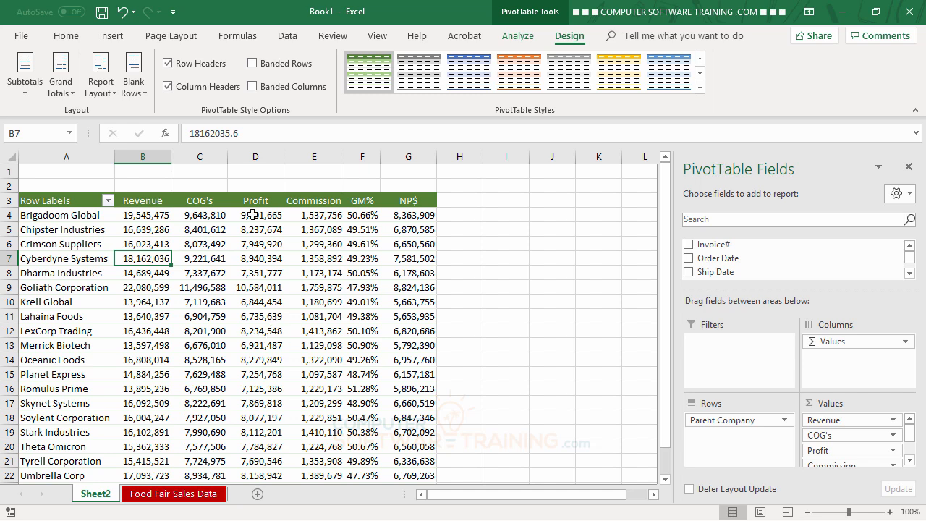
click(252, 64)
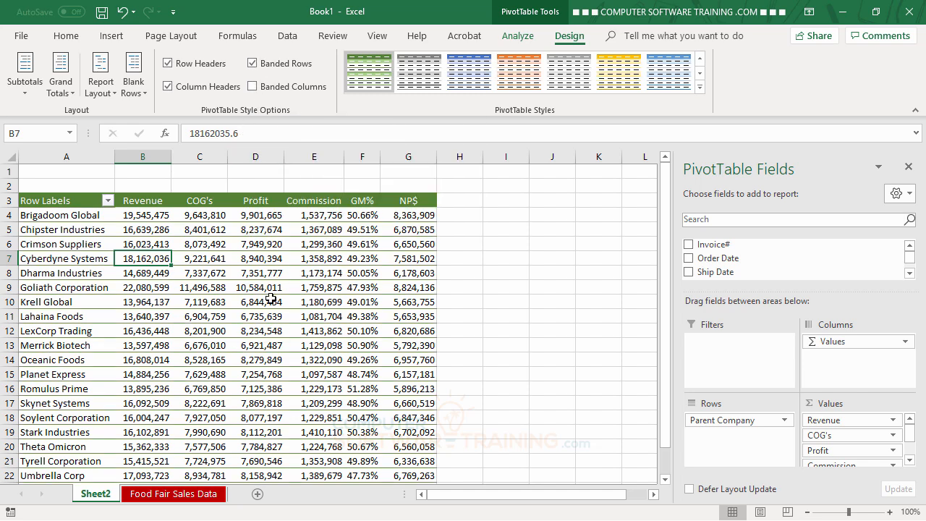
click(253, 86)
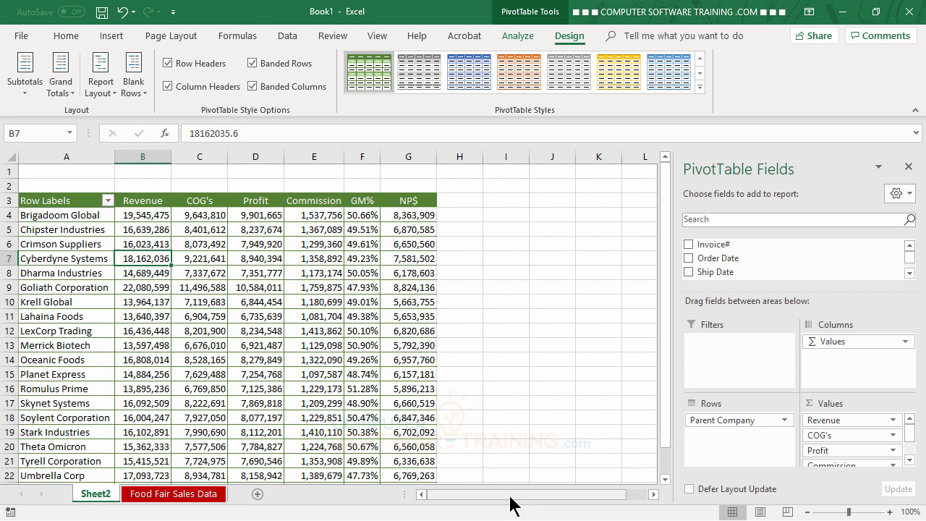
Review the styled PivotTable down to its Grand Total row and check the order dates on the Food Fair Sales Data sheet
scroll(481, 349, down, 4)
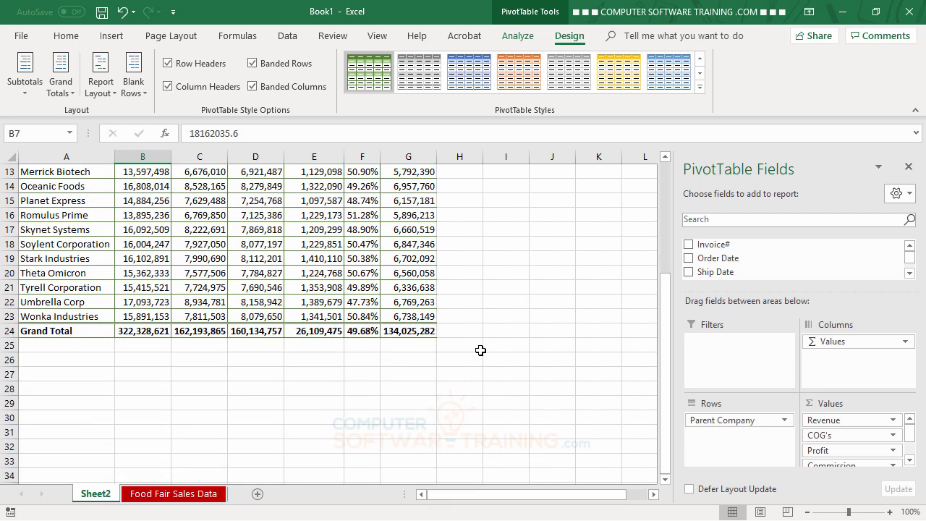
scroll(480, 350, up, 1)
scroll(479, 350, up, 3)
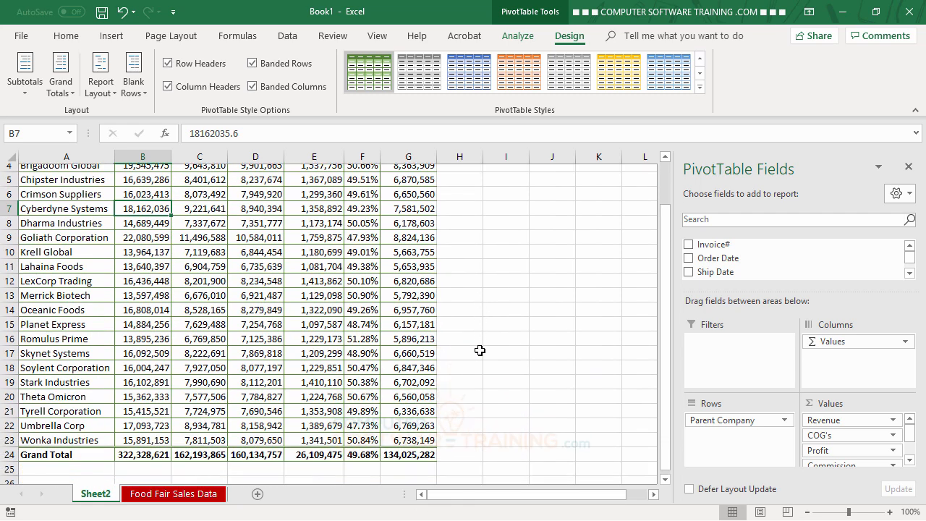
scroll(479, 350, up, 1)
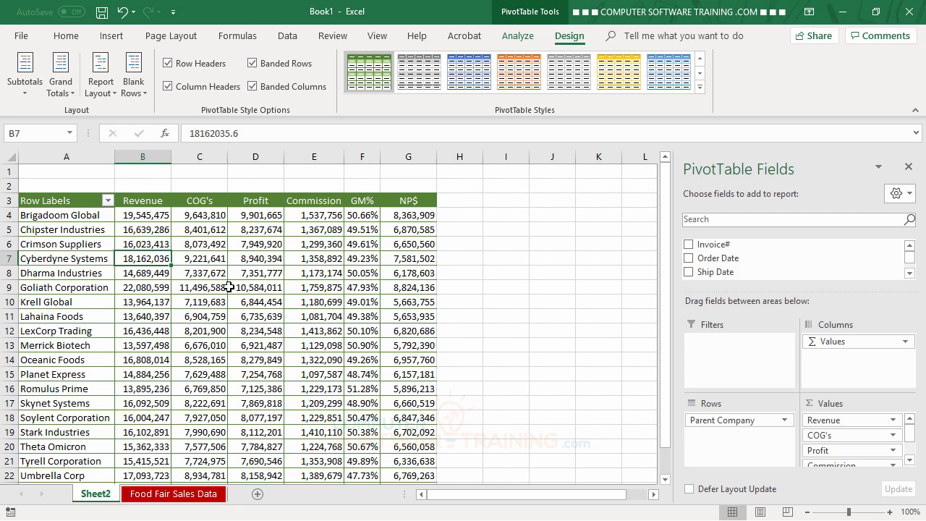
mouse_move(234, 282)
click(182, 499)
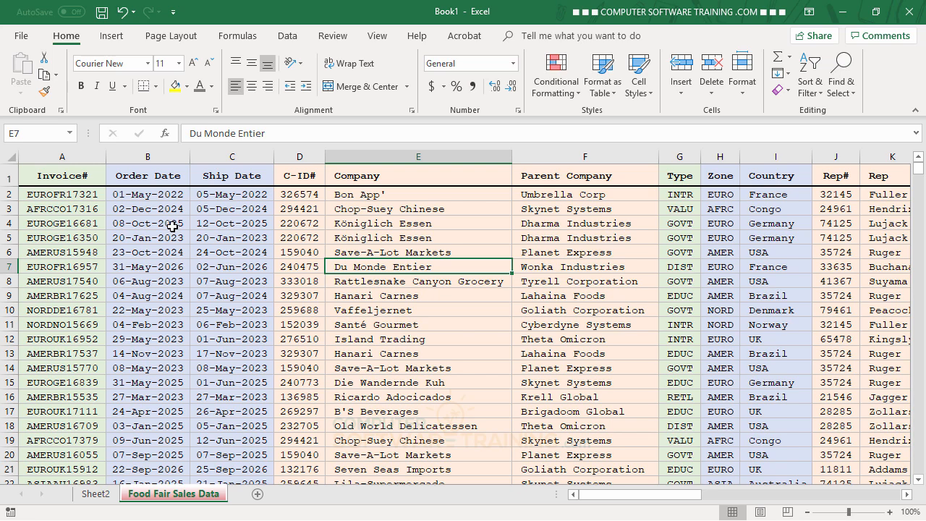
click(107, 496)
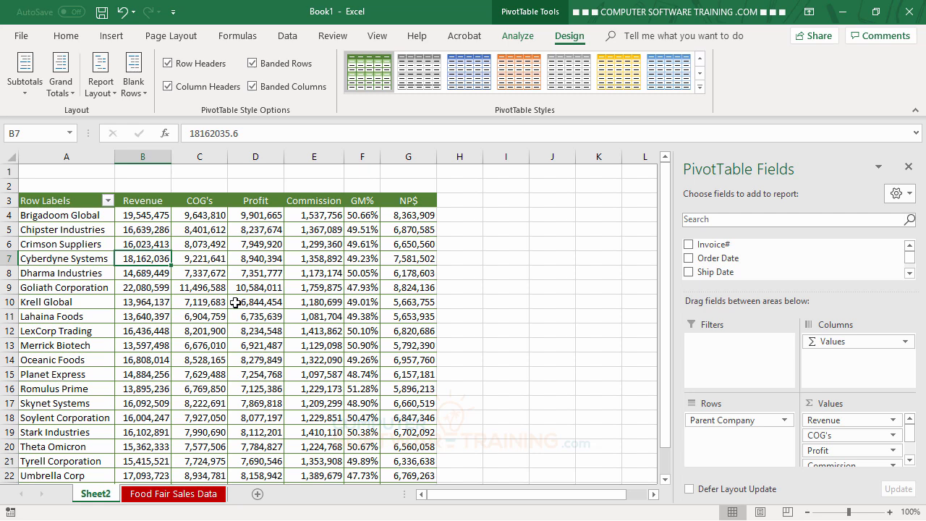
mouse_move(236, 302)
mouse_move(253, 277)
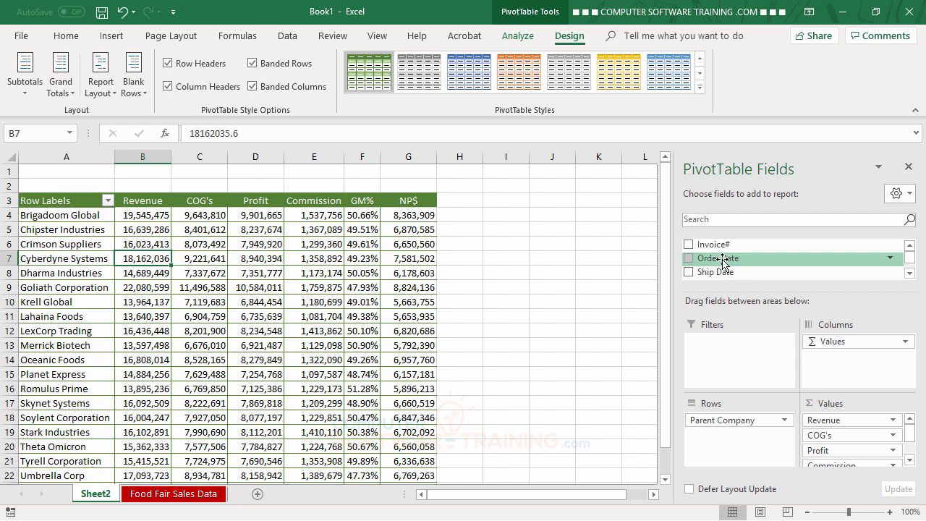
Add Order Date as a report filter and look through its list of dates without choosing one
drag(722, 261, 725, 349)
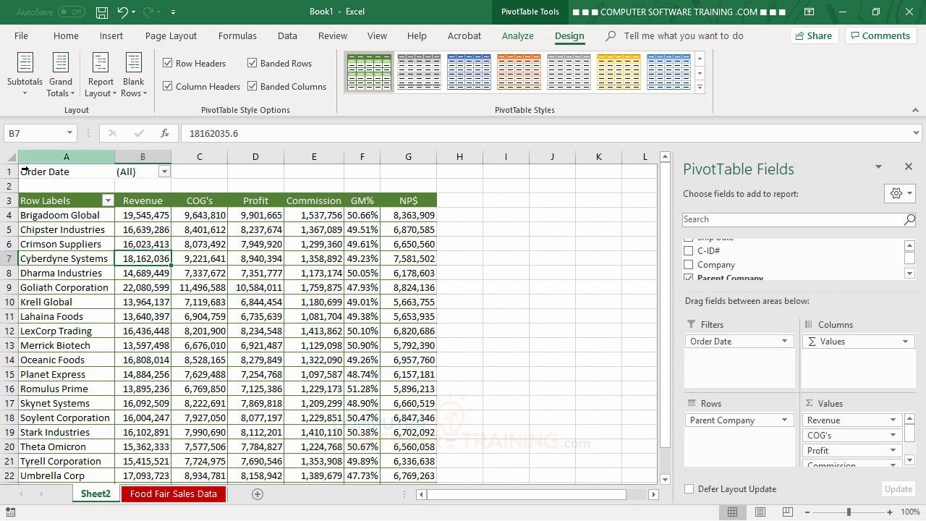
click(165, 172)
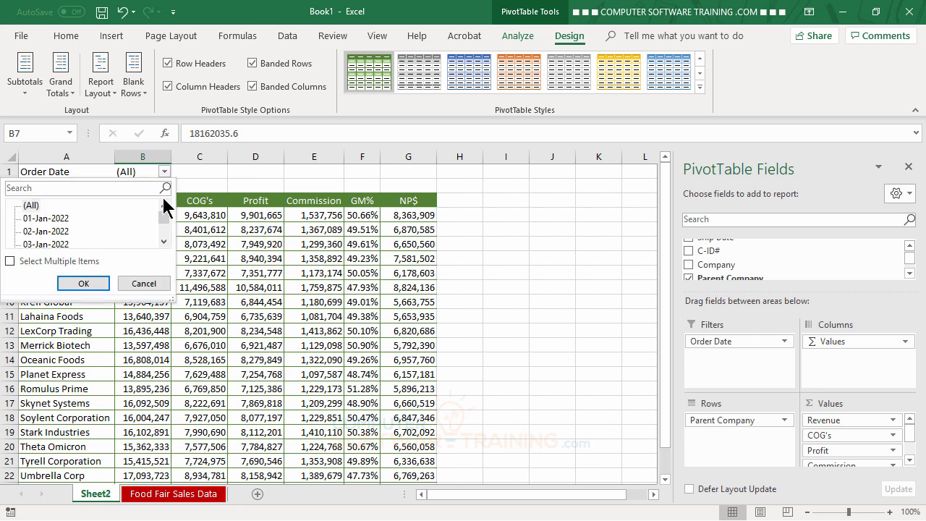
mouse_move(166, 212)
mouse_down()
mouse_move(165, 227)
mouse_move(165, 213)
mouse_up()
mouse_move(168, 214)
mouse_down()
mouse_move(166, 230)
mouse_move(166, 219)
mouse_up()
click(142, 279)
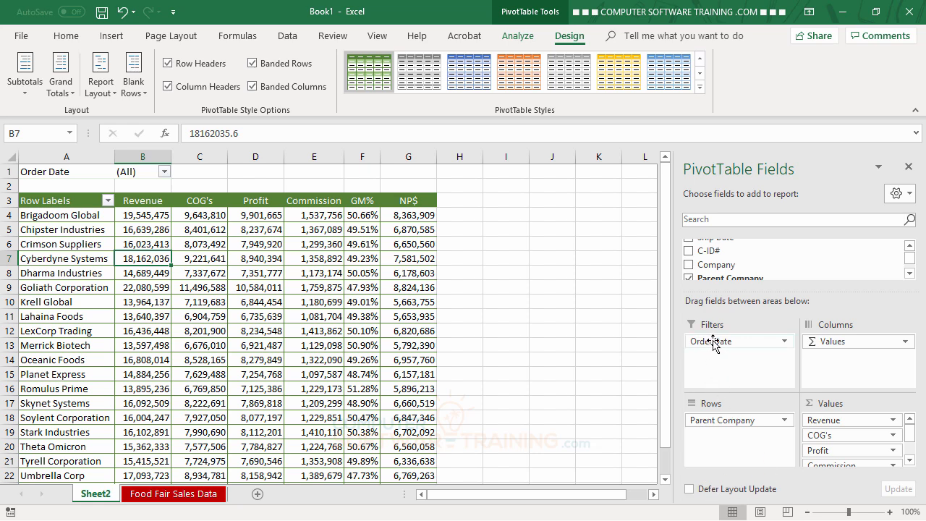
Move Order Date from Filters to Rows below Parent Company, and expand and collapse Brigadoom Global's 2022 to inspect its breakdown
drag(713, 344, 728, 445)
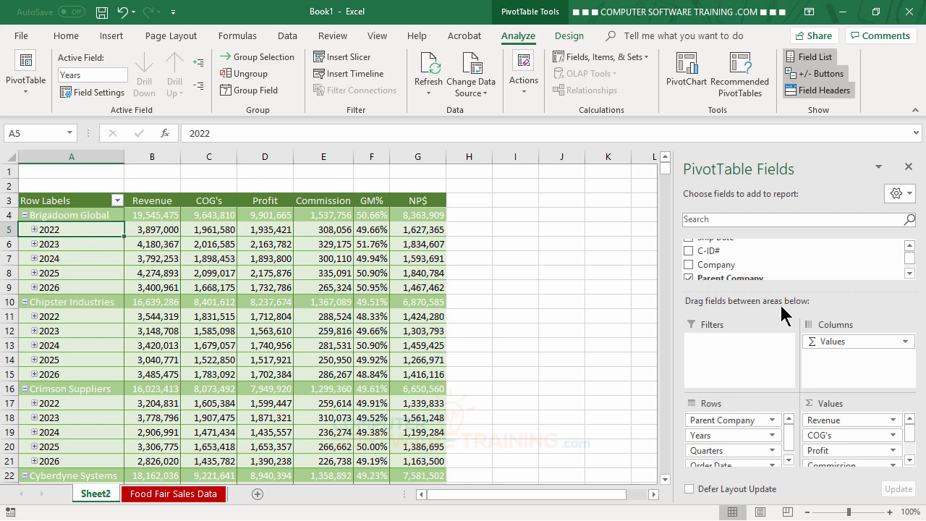
drag(806, 287, 804, 274)
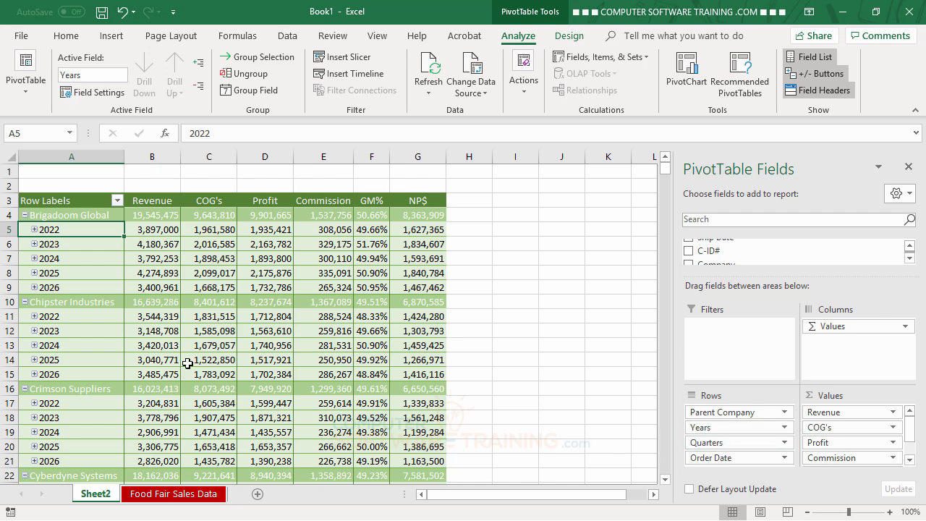
click(34, 229)
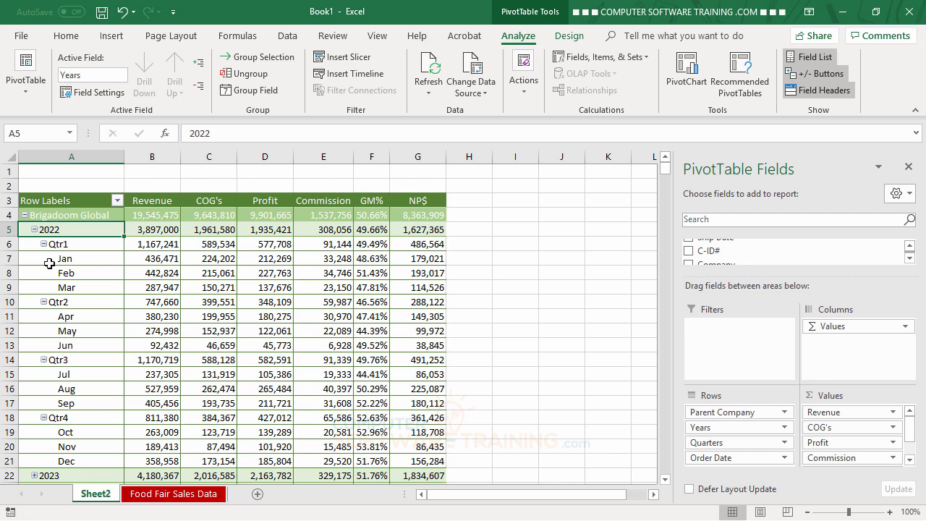
click(34, 230)
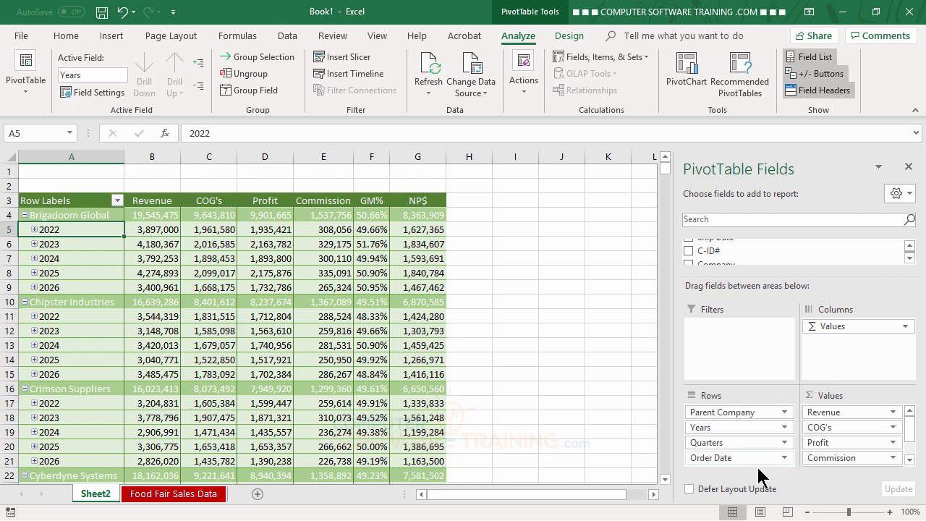
Regroup the PivotTable's order dates by Quarters and Years only, leaving out Months
click(61, 245)
click(60, 259)
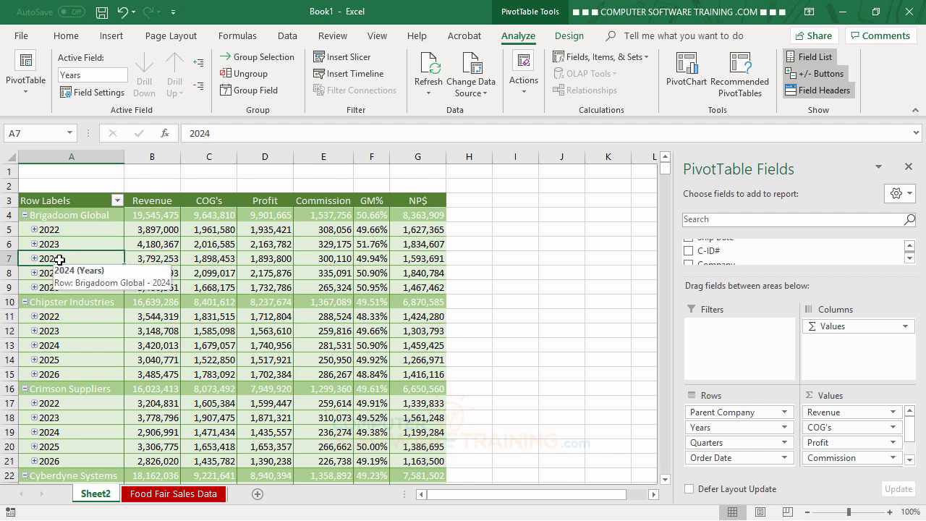
click(253, 93)
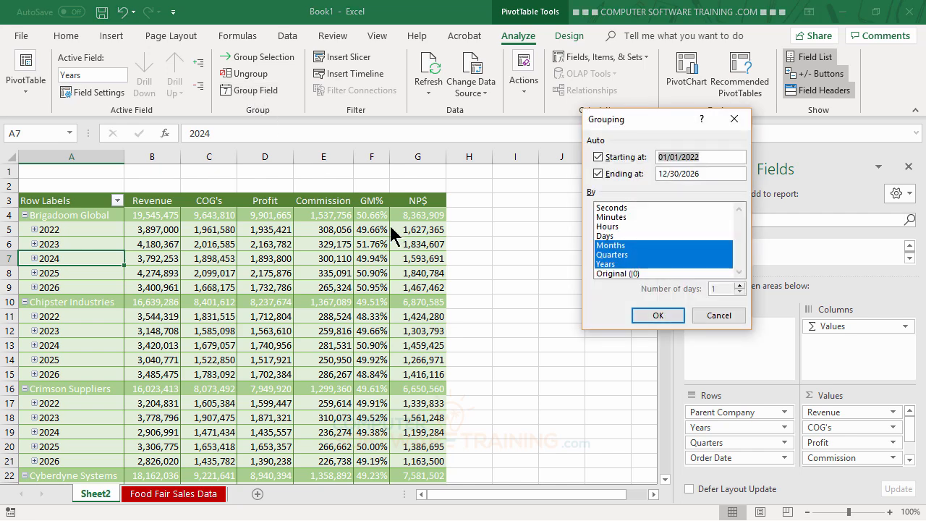
click(610, 246)
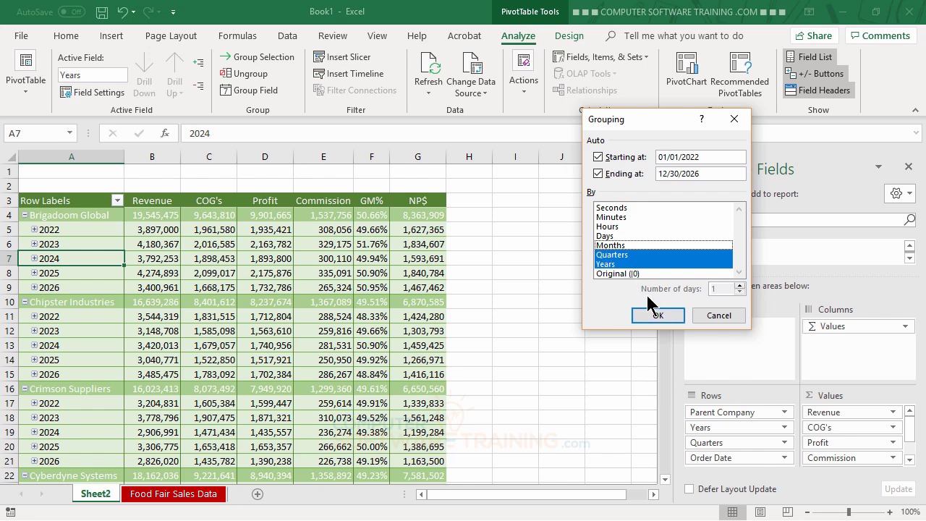
click(656, 315)
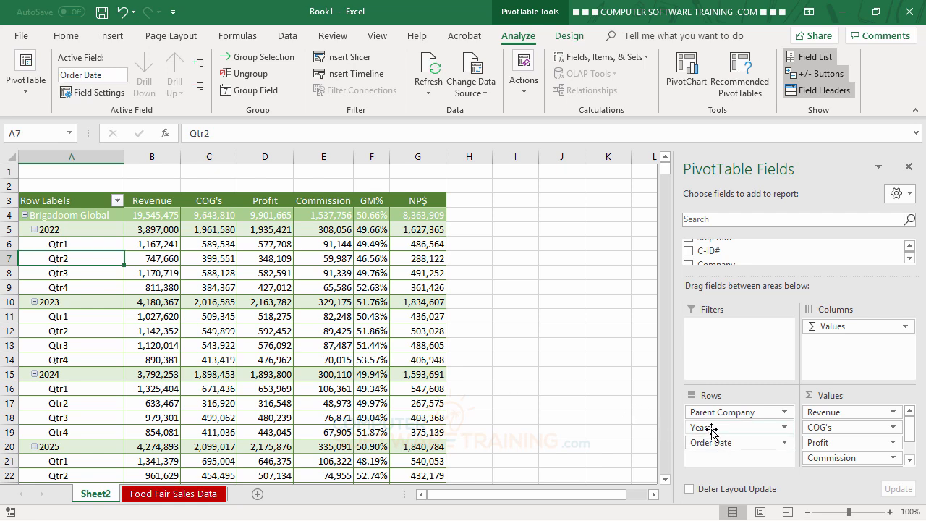
Move the Years and Order Date fields from Rows to Filters, with Years above Order Date
drag(711, 429, 714, 329)
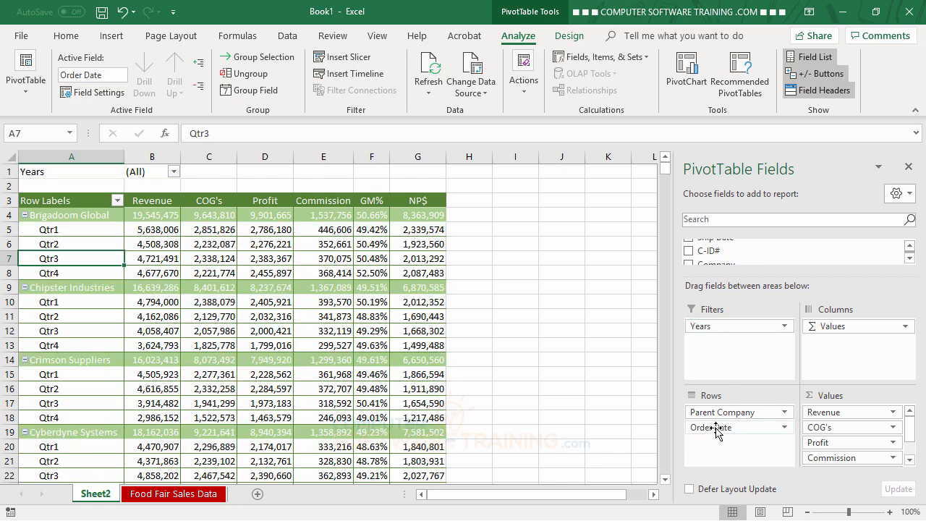
drag(714, 428, 718, 354)
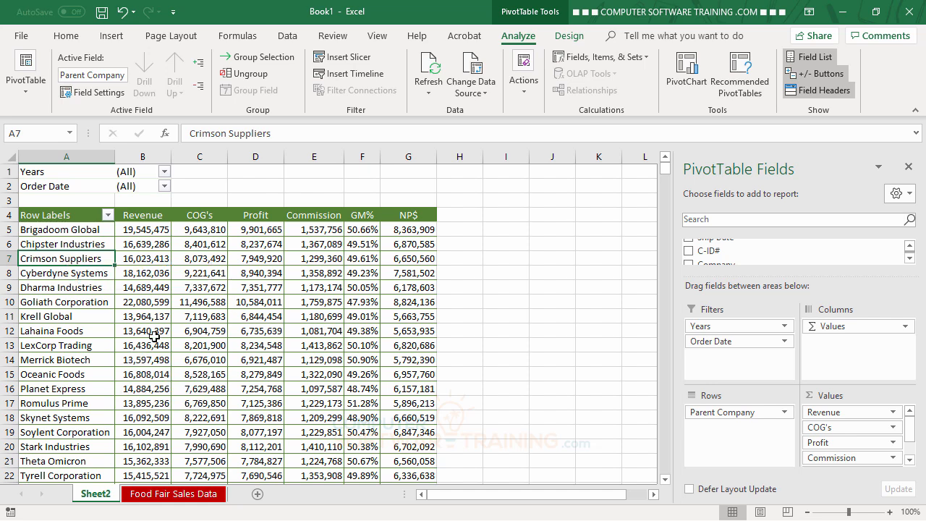
Filter the PivotTable to 2024 in the Years filter and Qtr1 in the Order Date filter
click(165, 172)
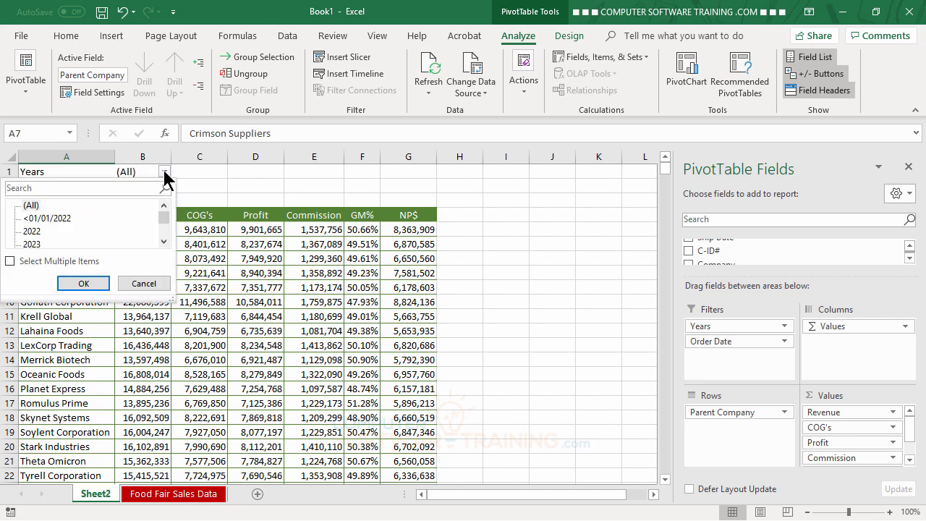
click(164, 241)
click(163, 242)
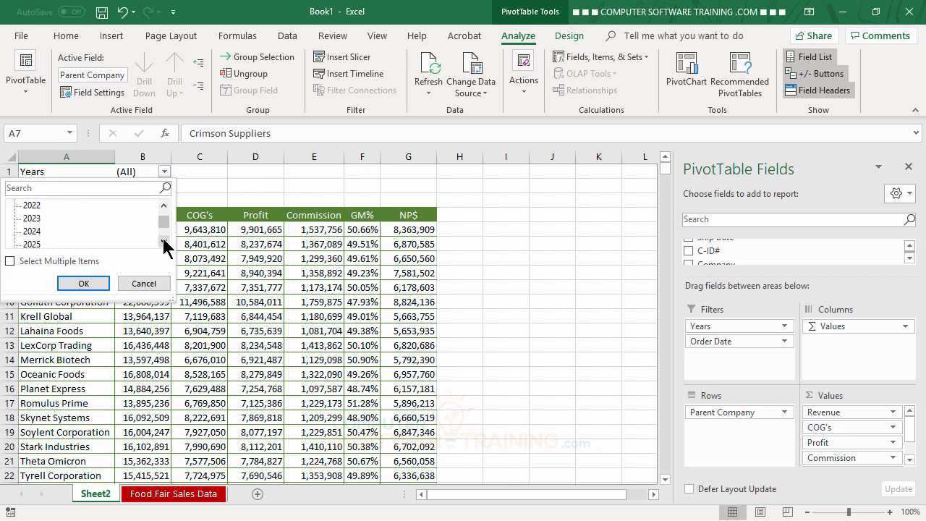
click(31, 231)
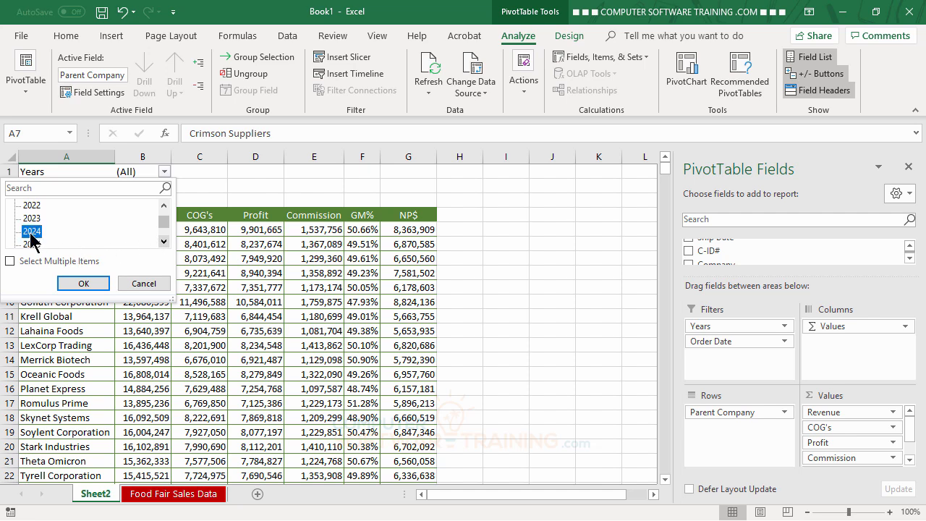
click(82, 284)
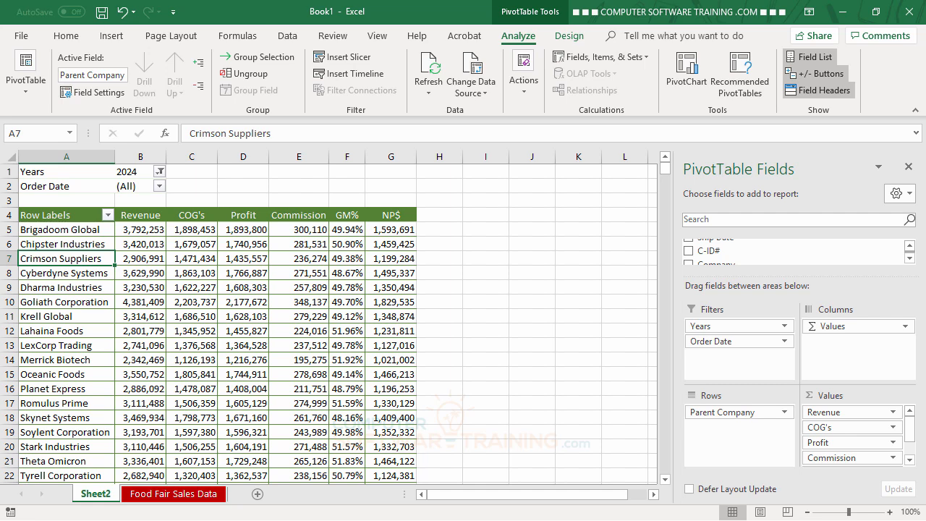
click(160, 186)
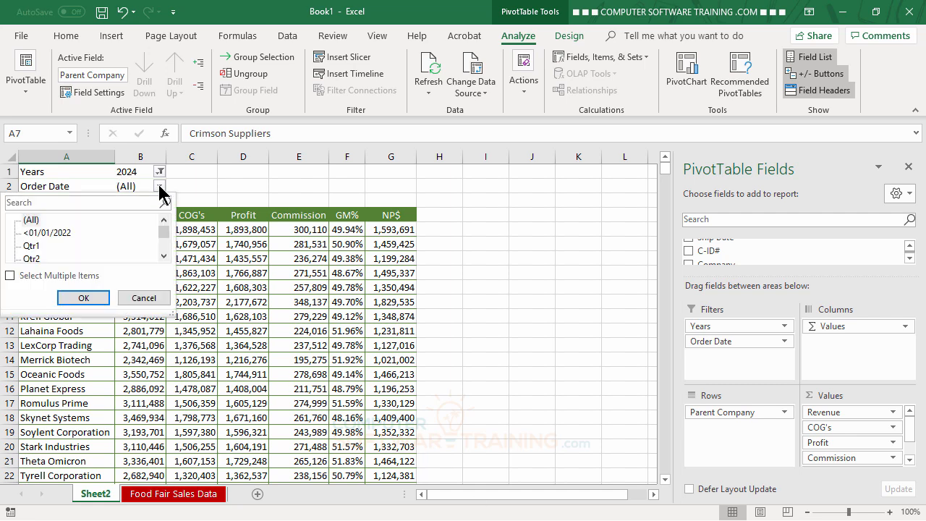
click(35, 246)
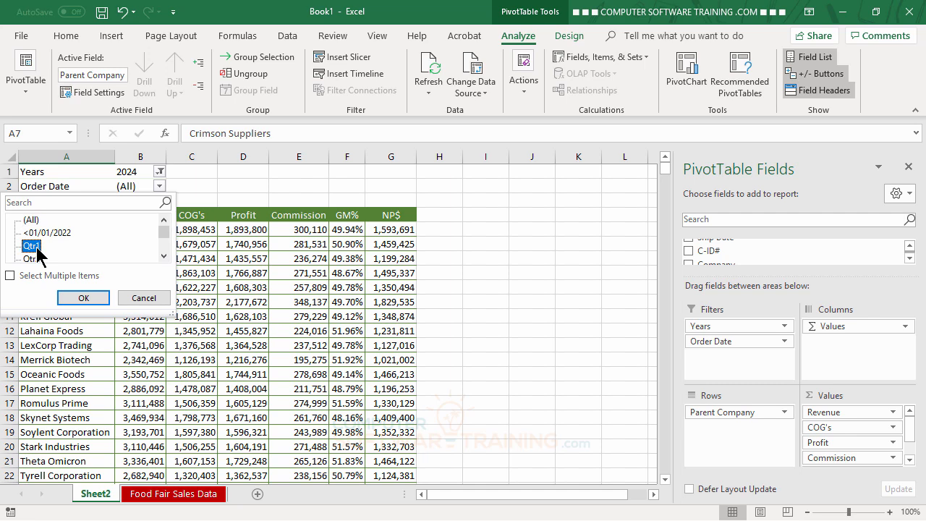
click(86, 299)
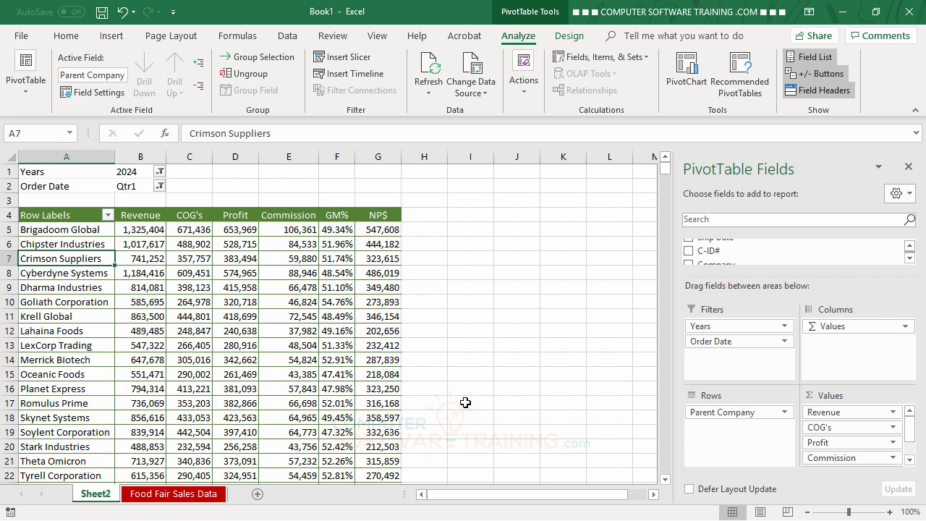
Reset both the Years and Order Date report filters to (All)
click(159, 171)
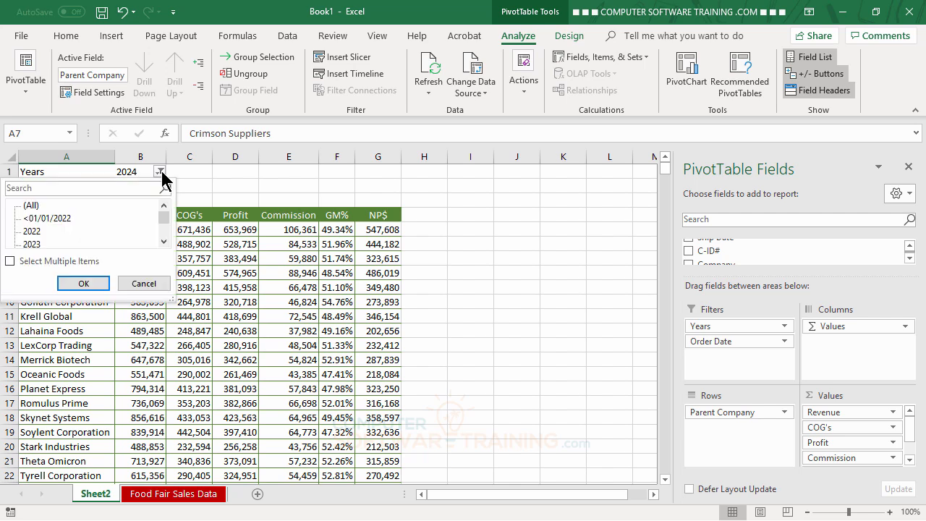
click(31, 206)
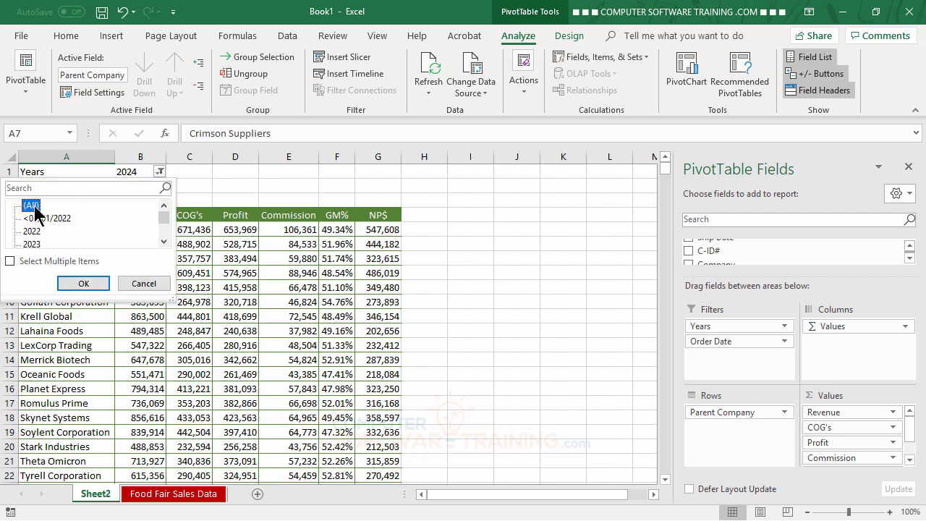
click(81, 283)
click(160, 186)
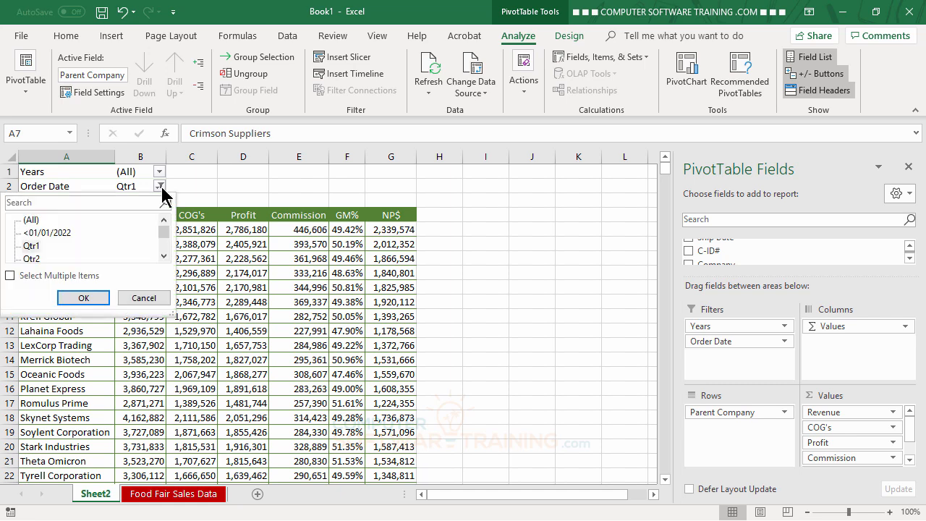
click(32, 220)
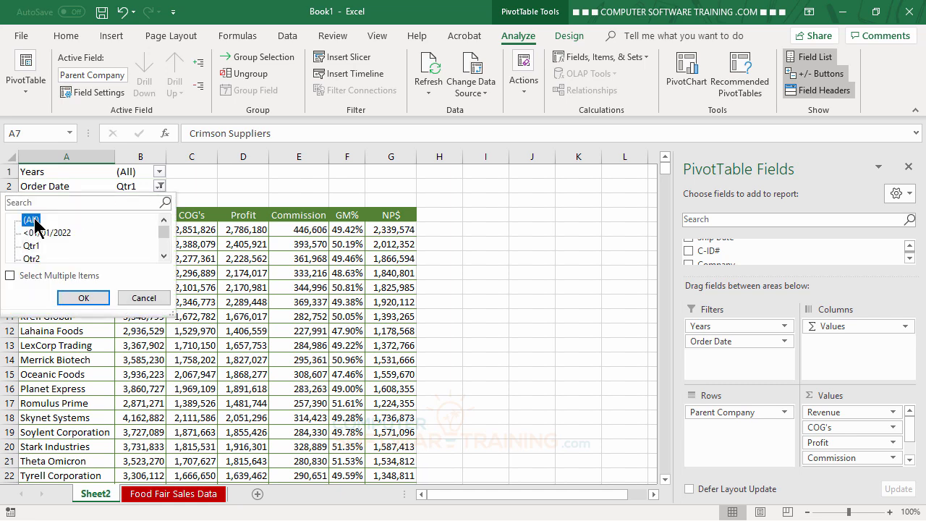
click(81, 299)
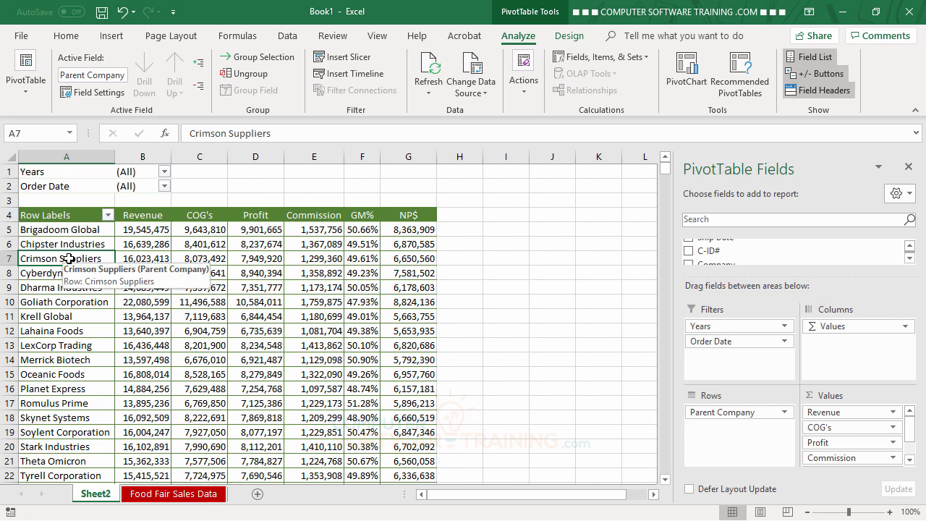
Add the Company field to Rows below Parent Company, and remove it from the layout again
click(910, 258)
click(910, 258)
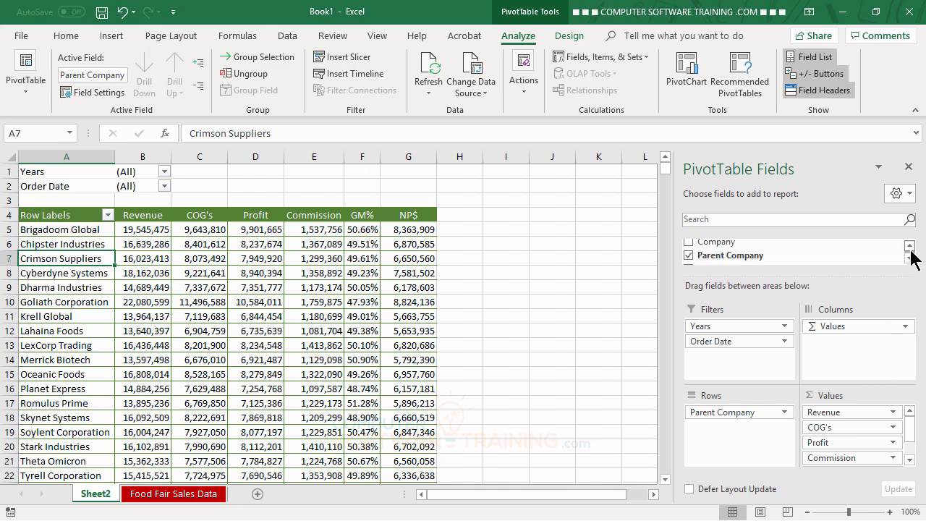
click(910, 245)
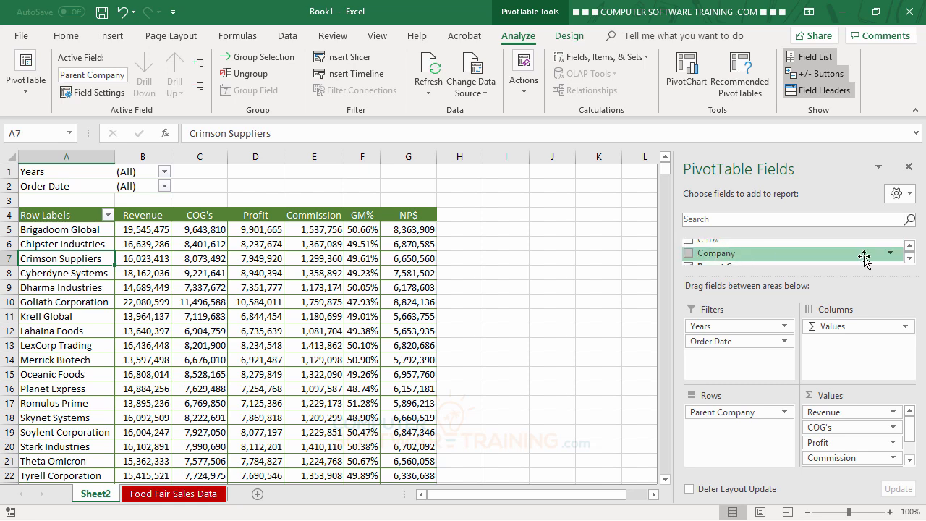
click(910, 258)
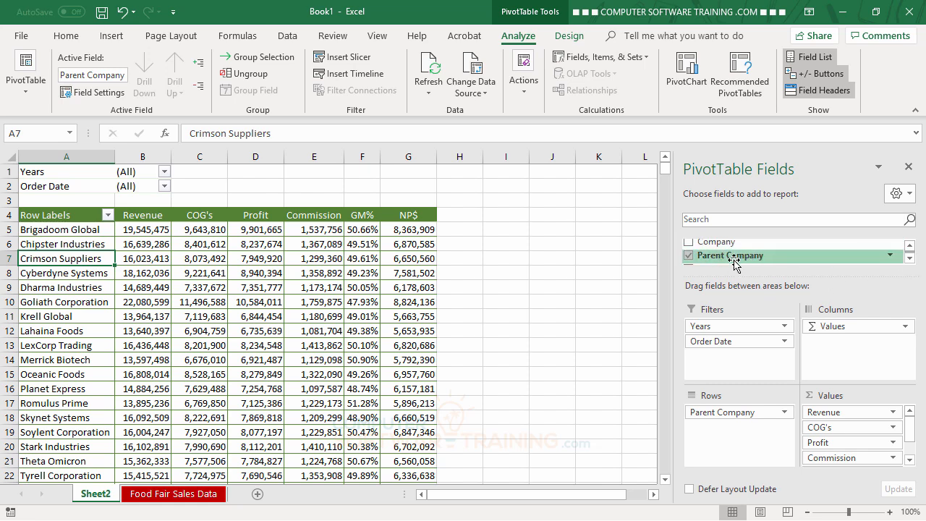
click(910, 245)
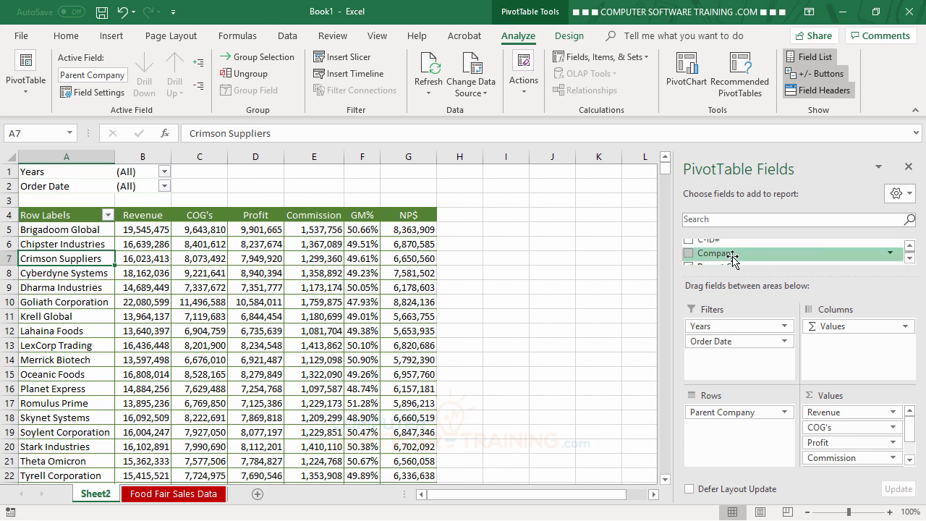
drag(732, 258, 736, 427)
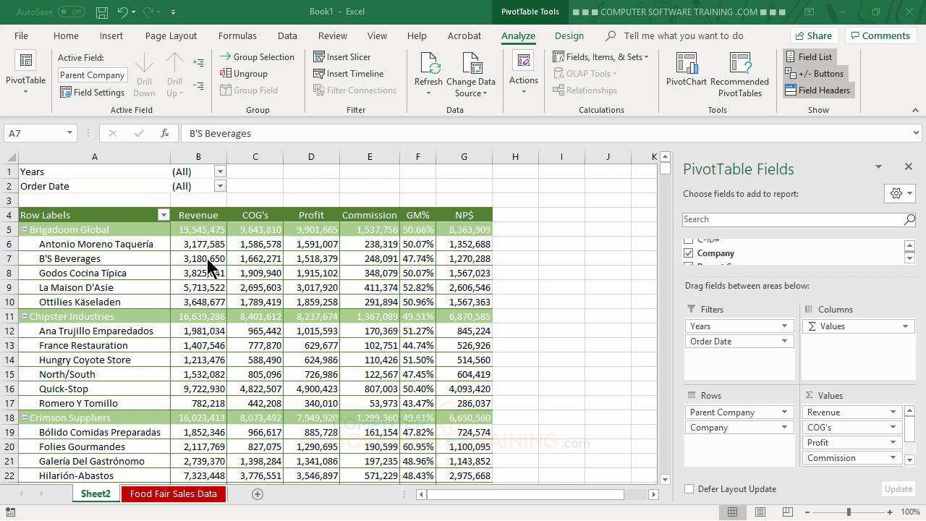
click(720, 428)
drag(717, 429, 574, 358)
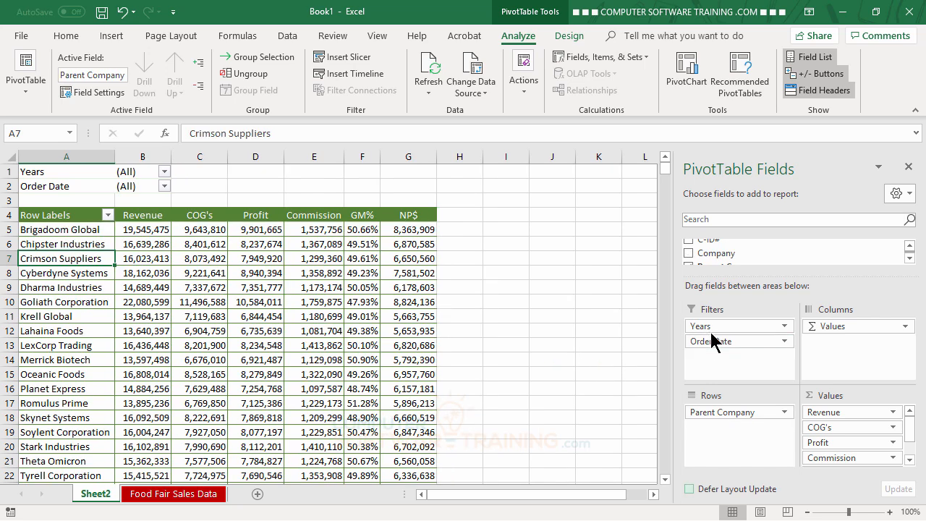
Move Years from Filters to Rows below Parent Company and filter Order Date to Qtr1
drag(712, 329, 720, 428)
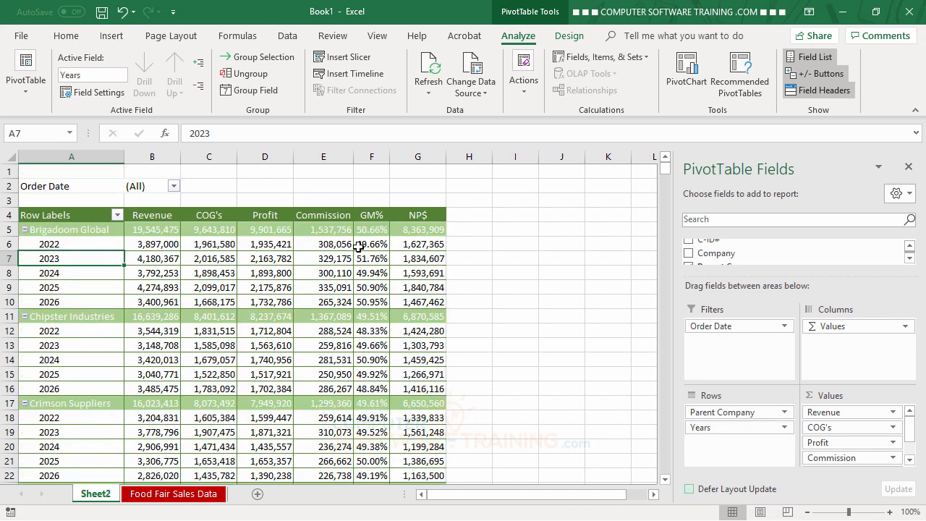
click(69, 186)
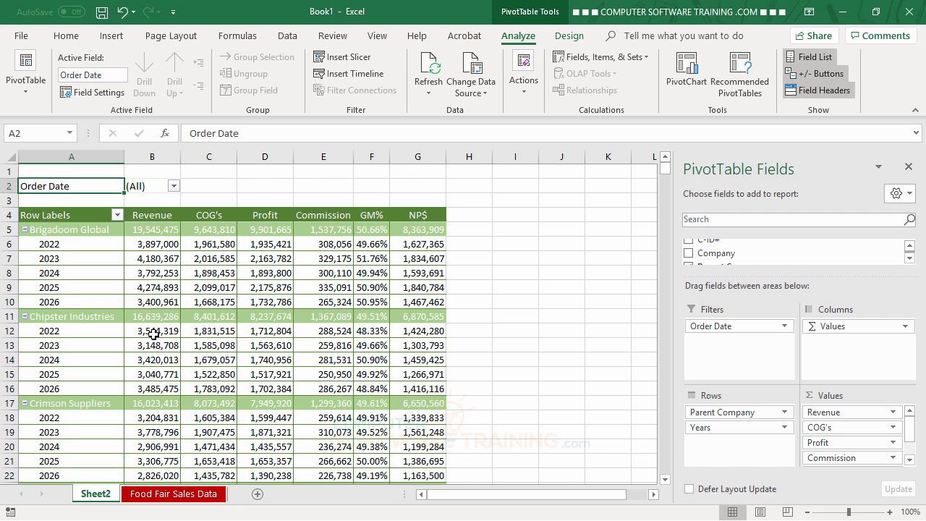
click(173, 185)
click(36, 246)
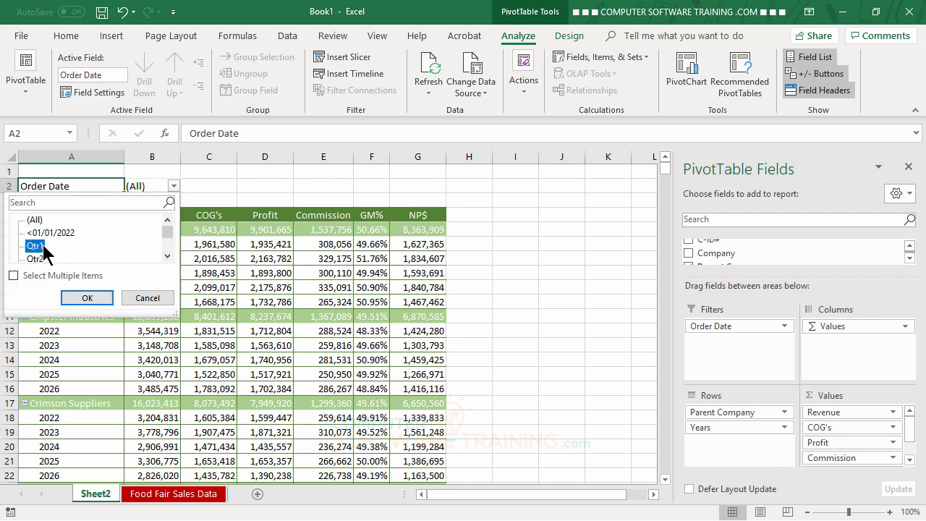
click(85, 299)
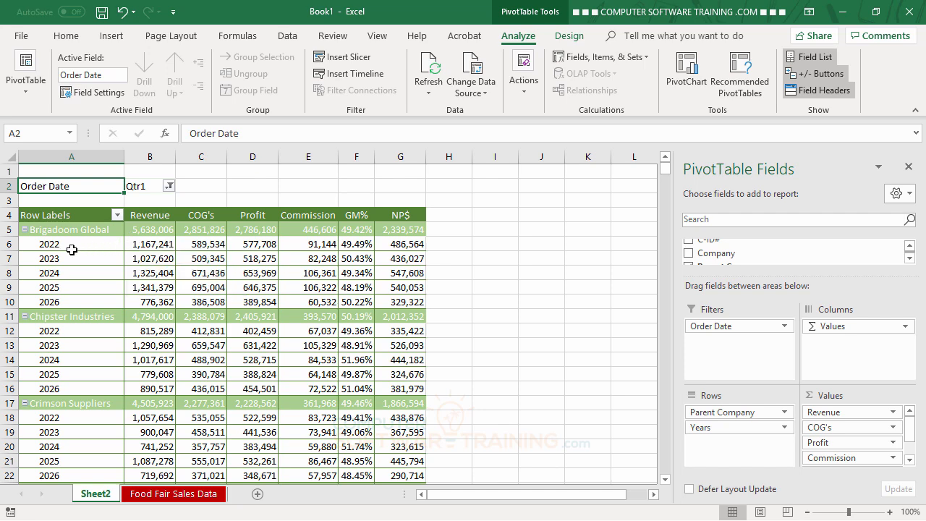
click(306, 391)
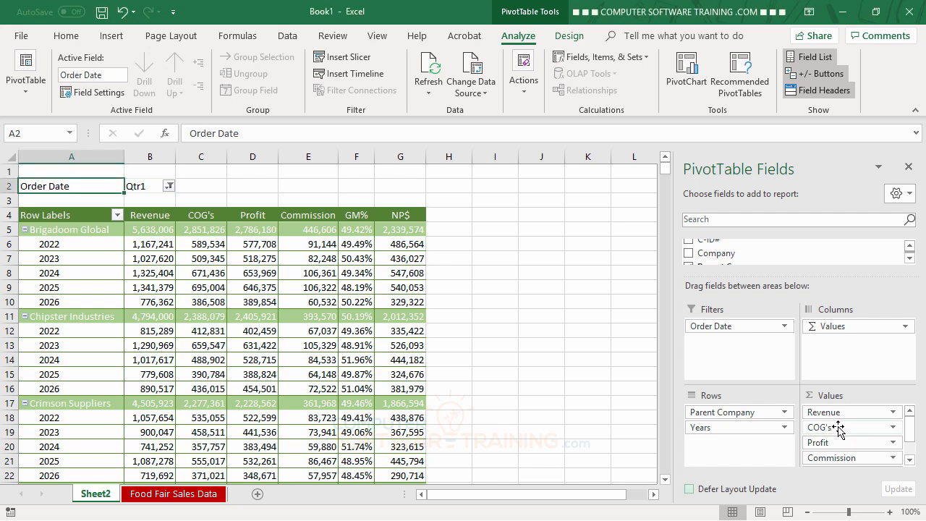
Remove COG's, Commission, GM% and NP$ from the PivotTable's values, leaving Revenue and Profit
drag(837, 427, 561, 388)
drag(825, 442, 528, 419)
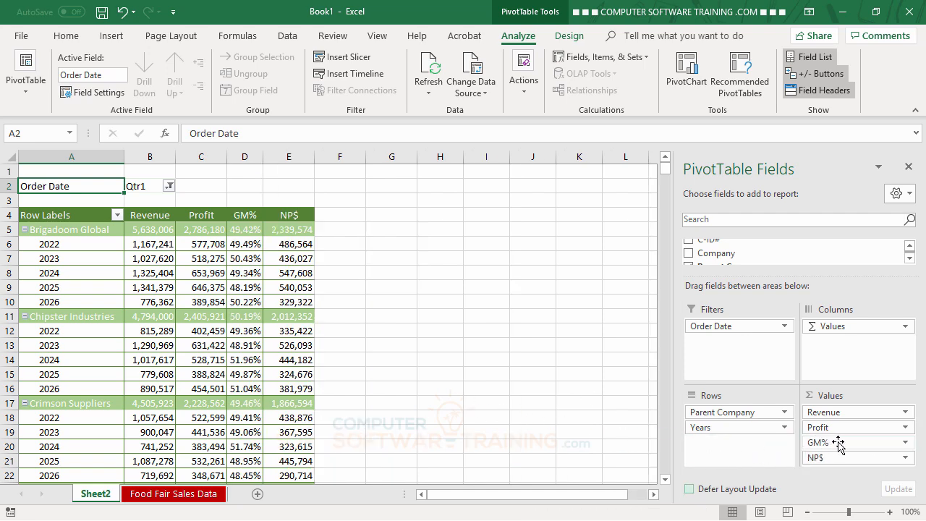
drag(835, 442, 571, 401)
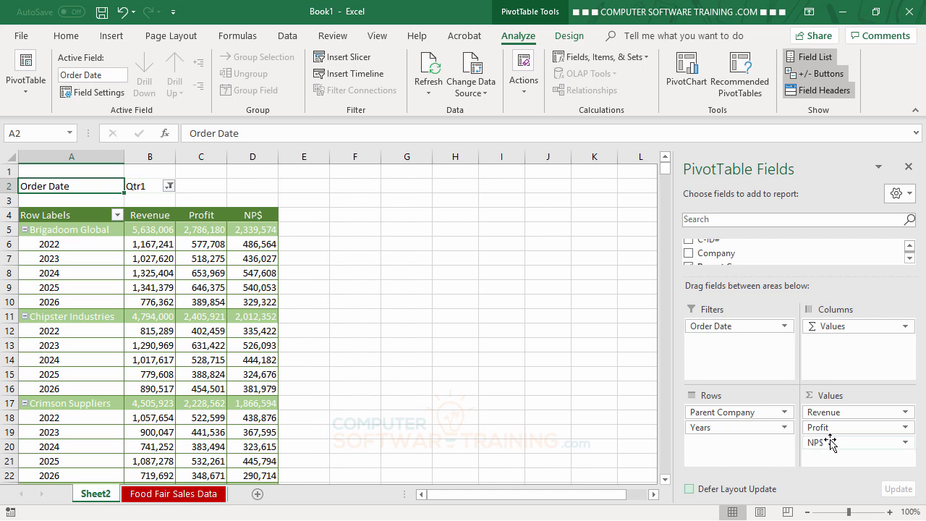
drag(830, 442, 496, 379)
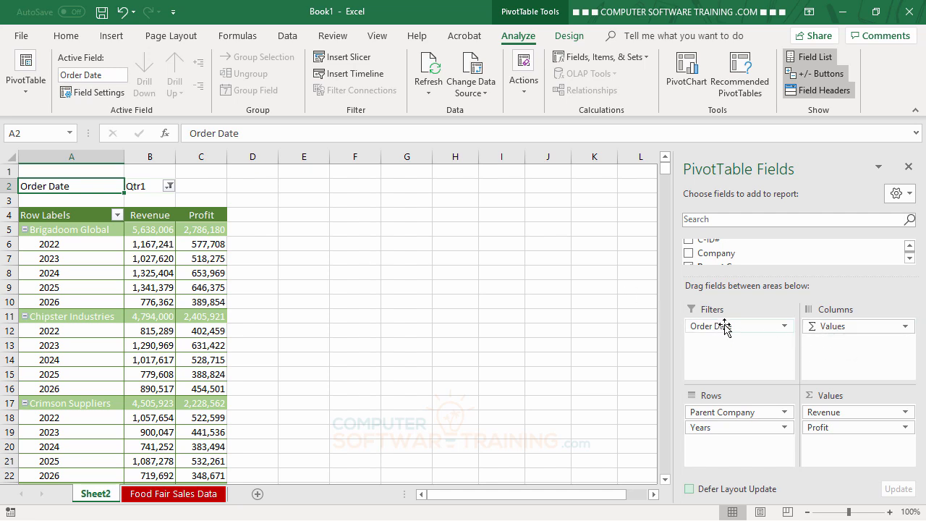
Arrange Order Date in Rows below Parent Company, and Years in Columns above Values
drag(724, 326, 841, 337)
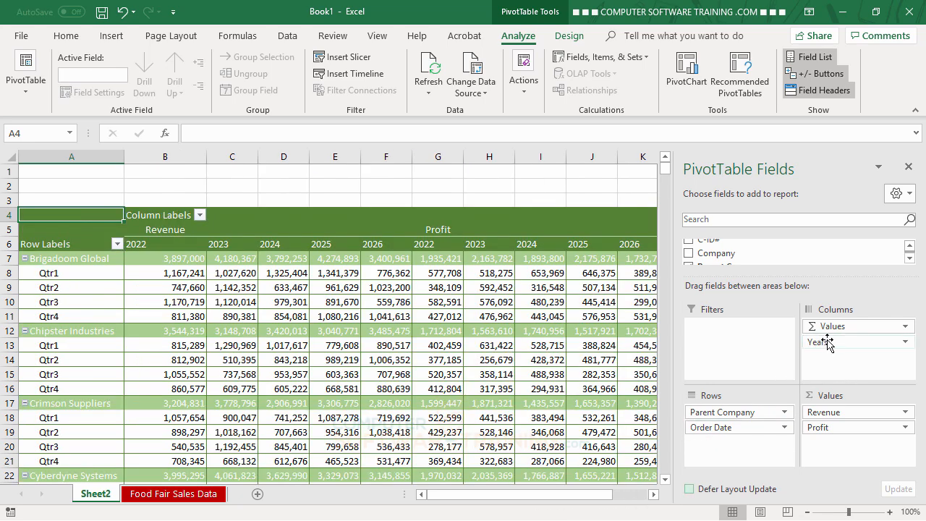
drag(837, 326, 840, 352)
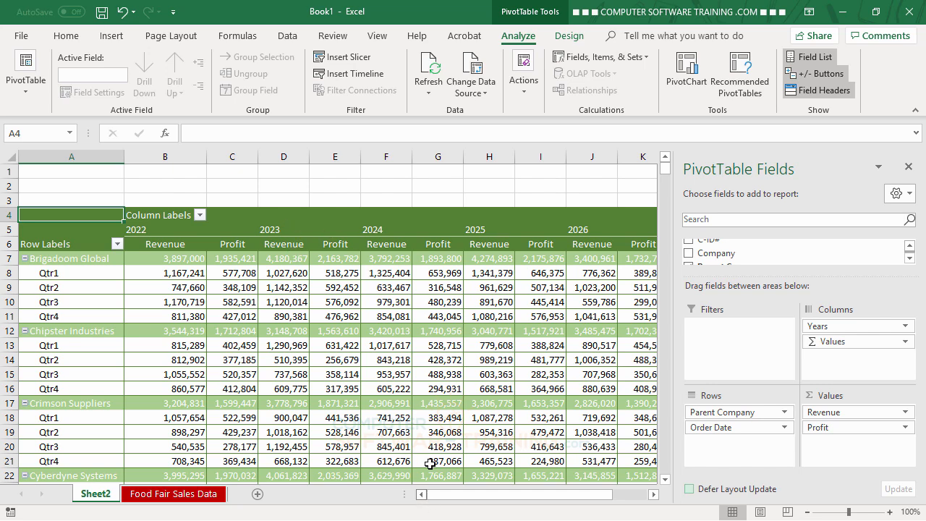
mouse_move(429, 463)
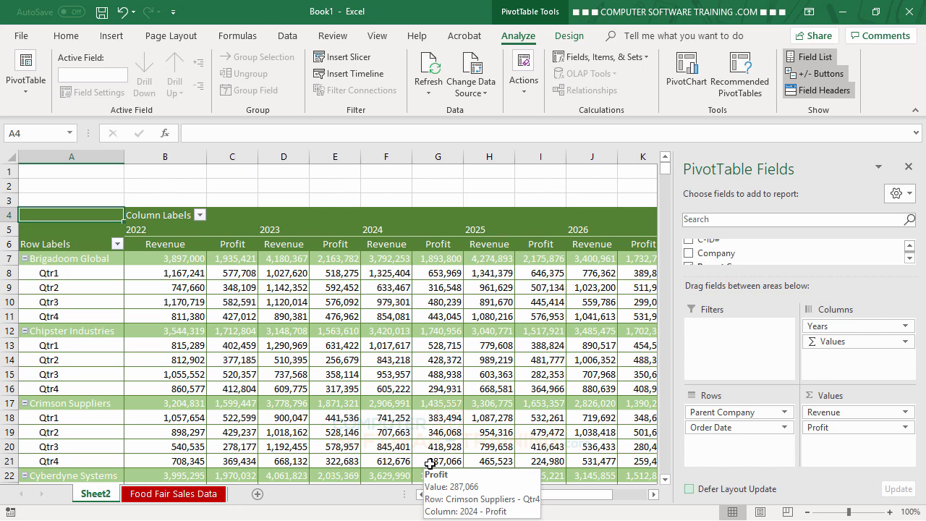
Add Zone and Country as report filters, with Zone above Country
click(907, 259)
click(907, 259)
click(907, 259)
click(907, 259)
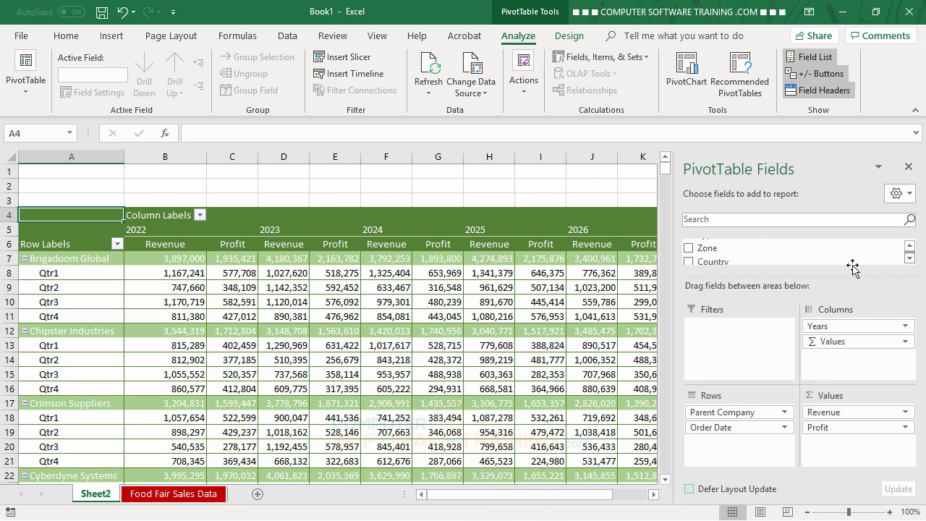
drag(715, 249, 732, 331)
drag(721, 262, 733, 339)
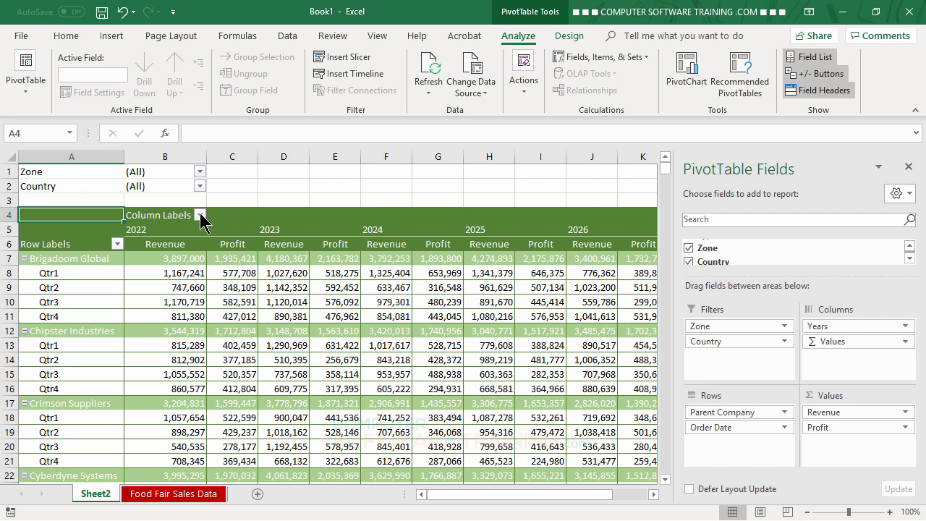
Filter the PivotTable by zone AFRC, and switch the Zone filter to ASIA
click(200, 172)
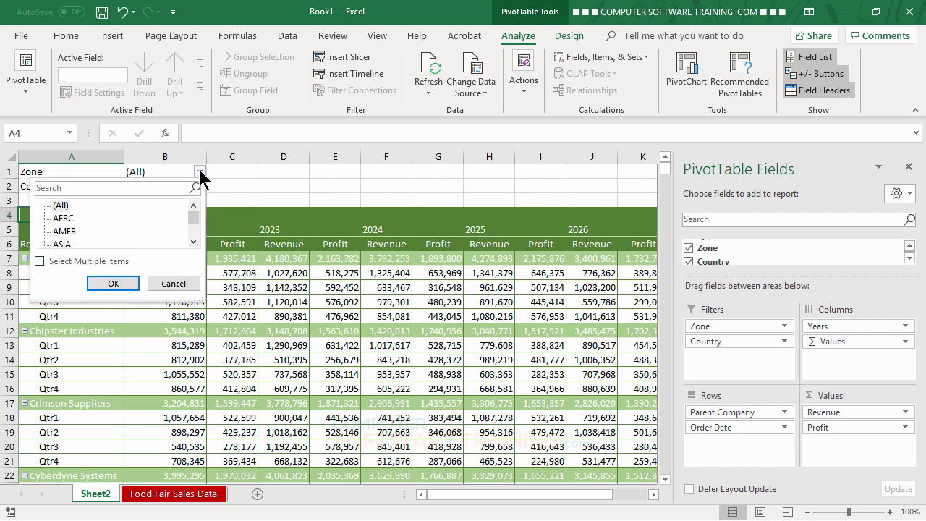
click(67, 219)
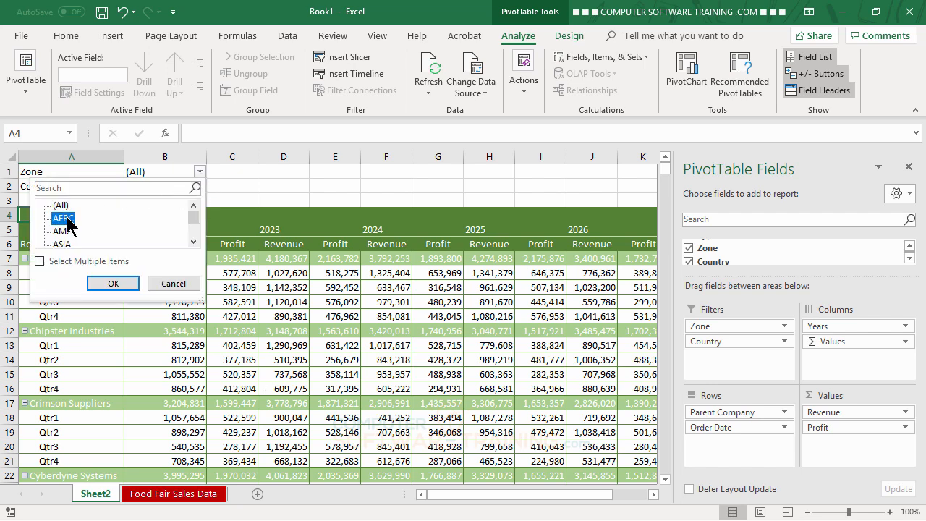
click(112, 285)
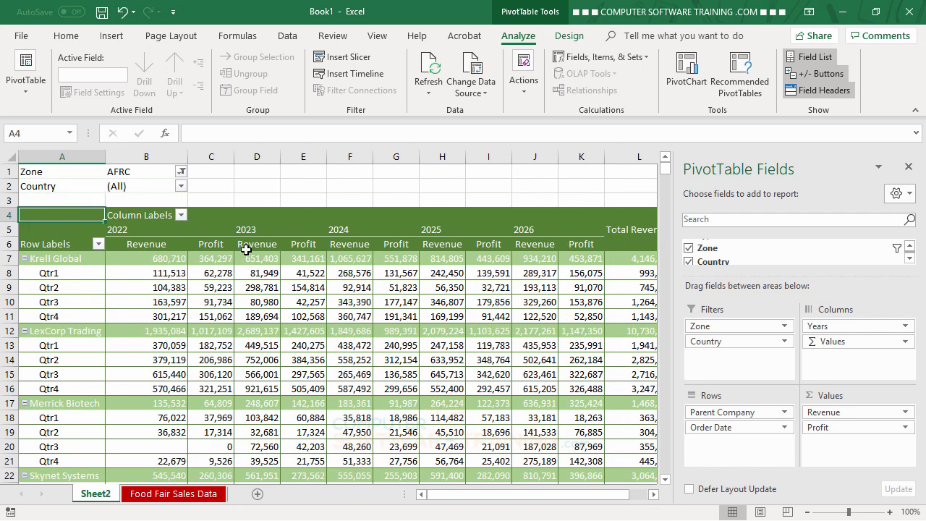
click(181, 172)
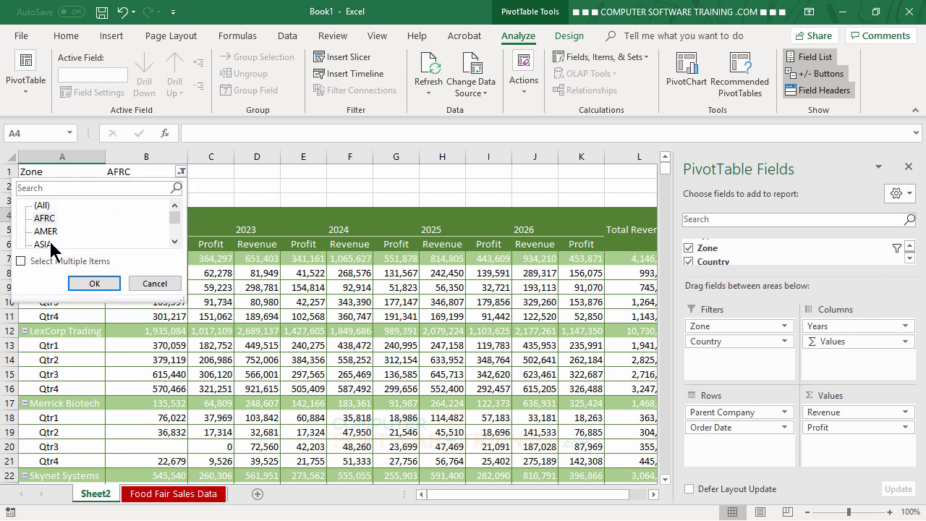
click(94, 283)
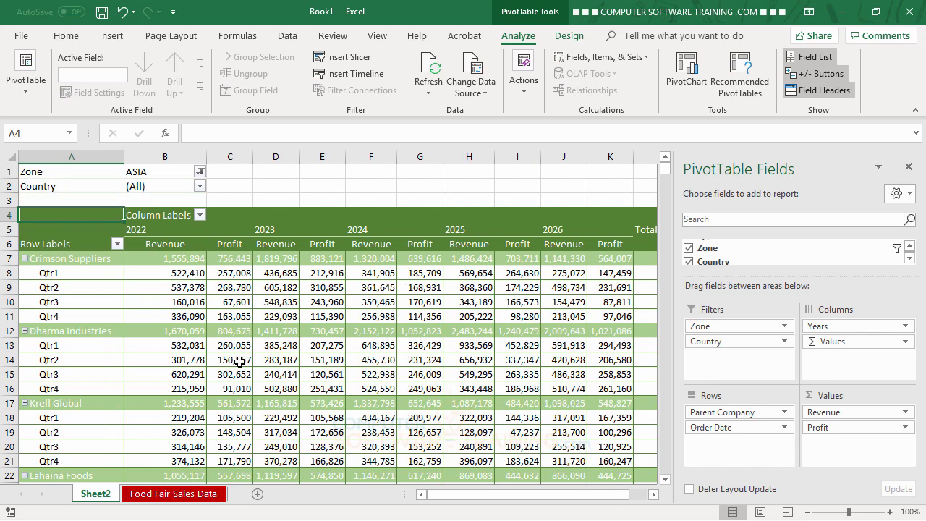
Reset the Zone report filter to (All)
click(201, 174)
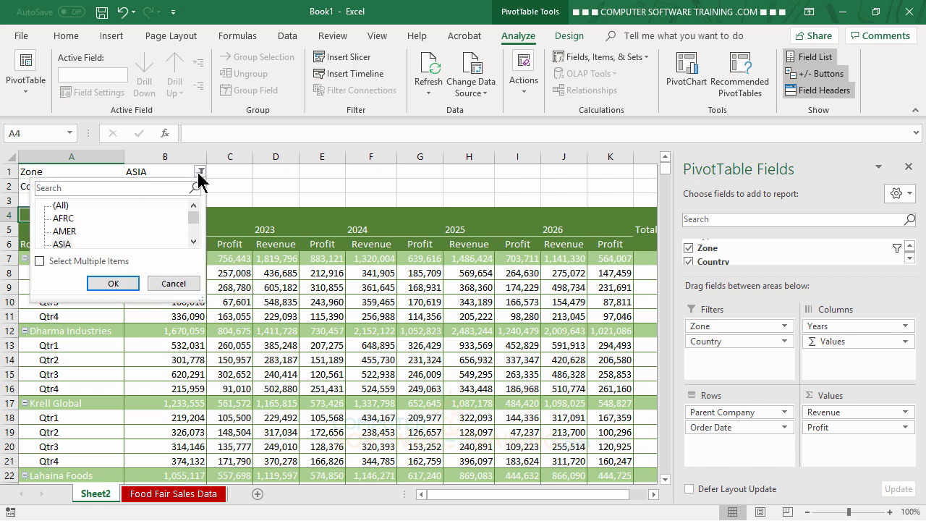
click(58, 208)
click(117, 285)
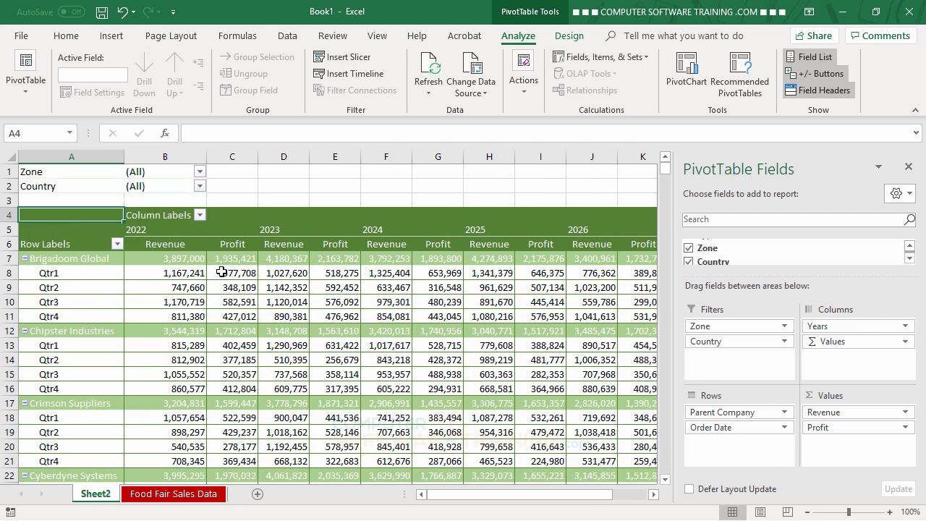
Set the PivotTable options to merge and center cells with labels
click(187, 287)
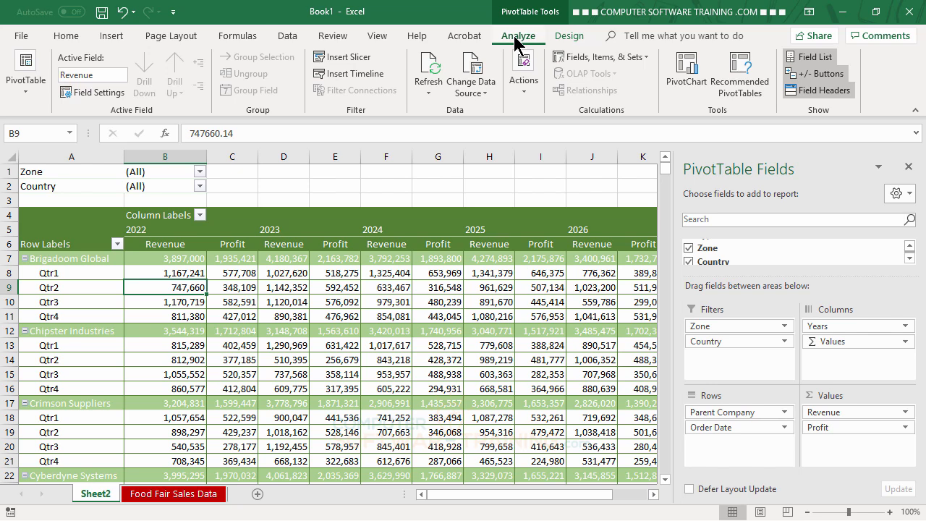
click(29, 86)
click(31, 161)
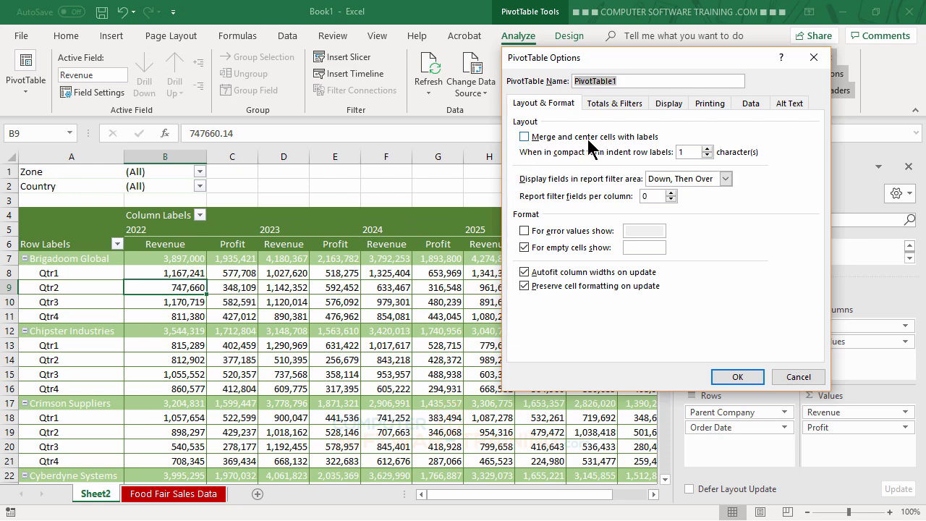
click(523, 136)
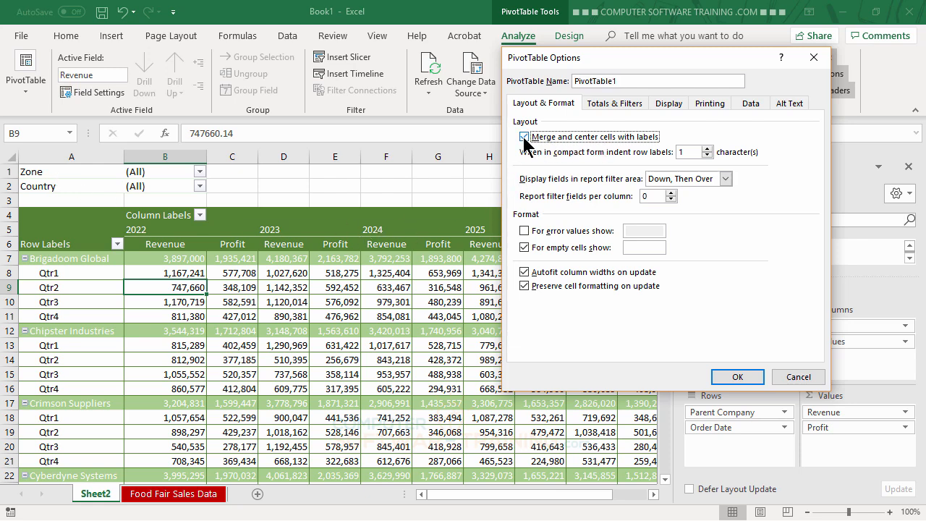
click(737, 375)
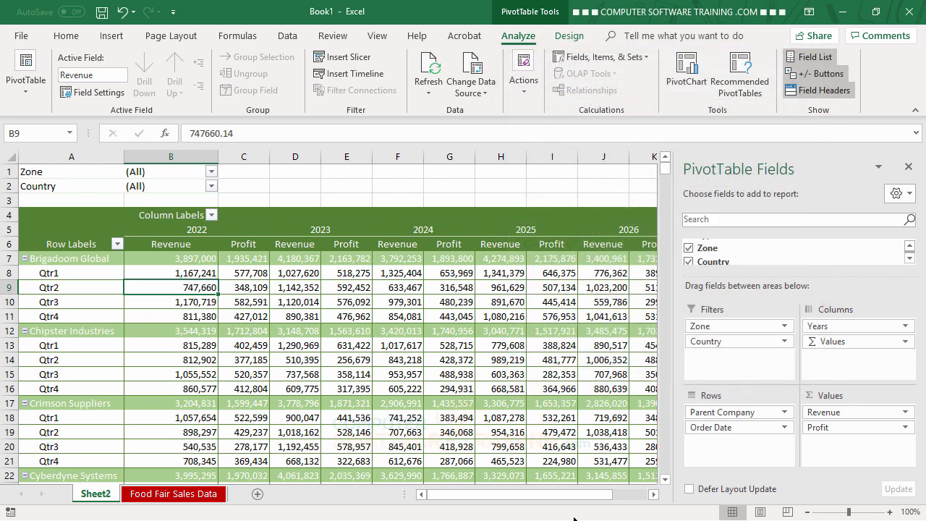
Insert a blank line after each parent company item in the PivotTable
click(459, 186)
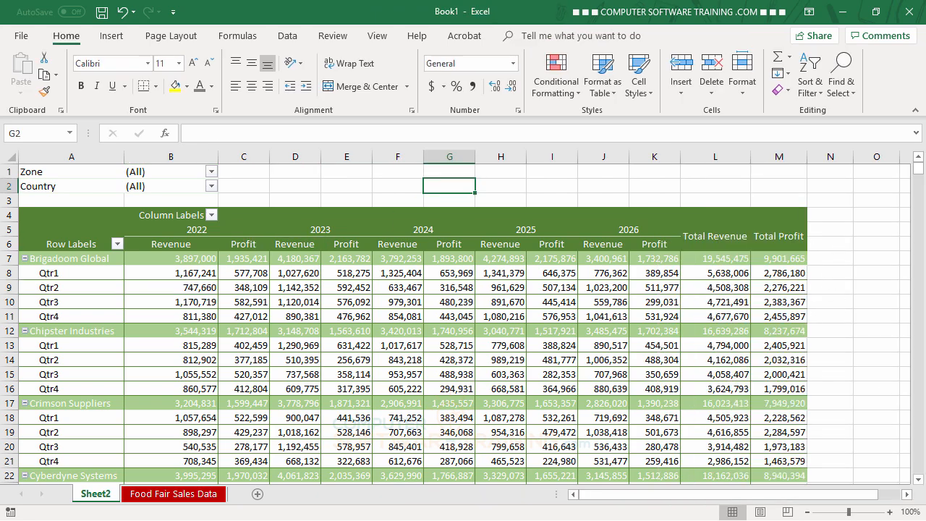
scroll(742, 382, down, 9)
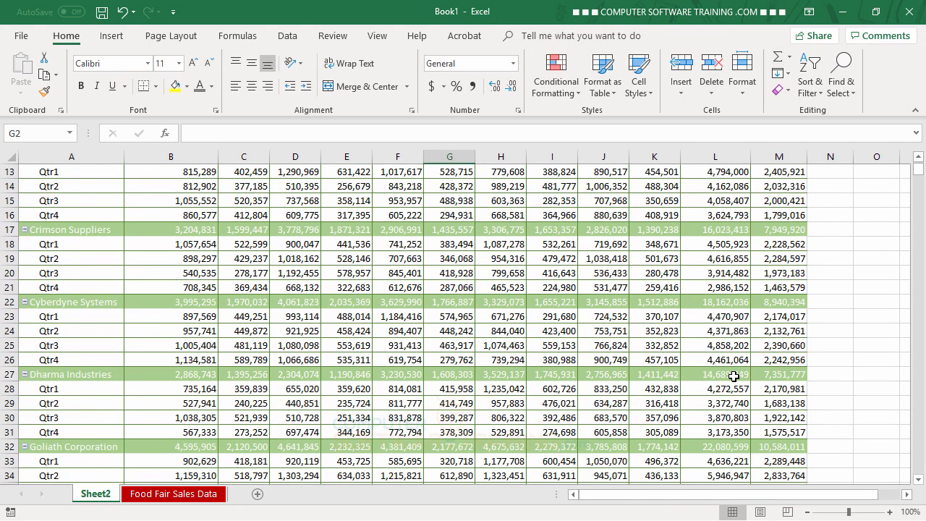
scroll(733, 377, down, 7)
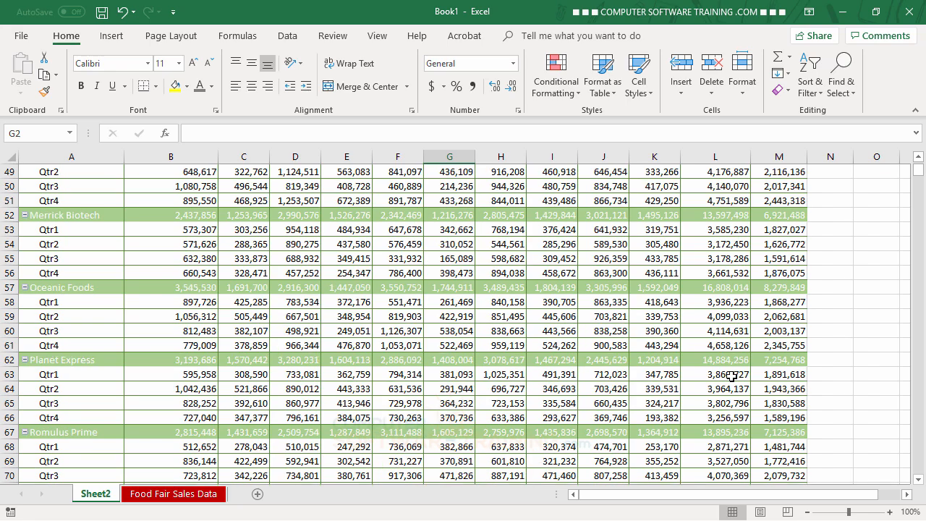
scroll(733, 377, up, 10)
scroll(732, 377, up, 6)
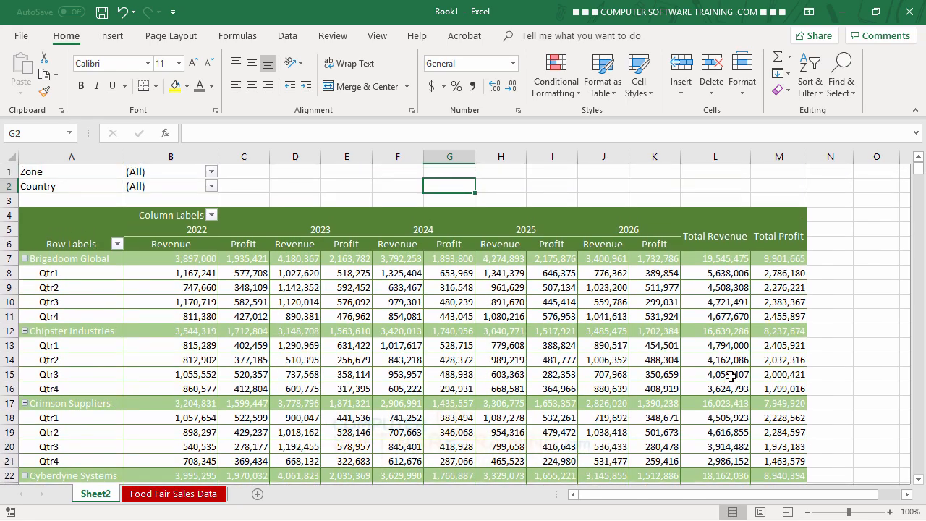
click(388, 275)
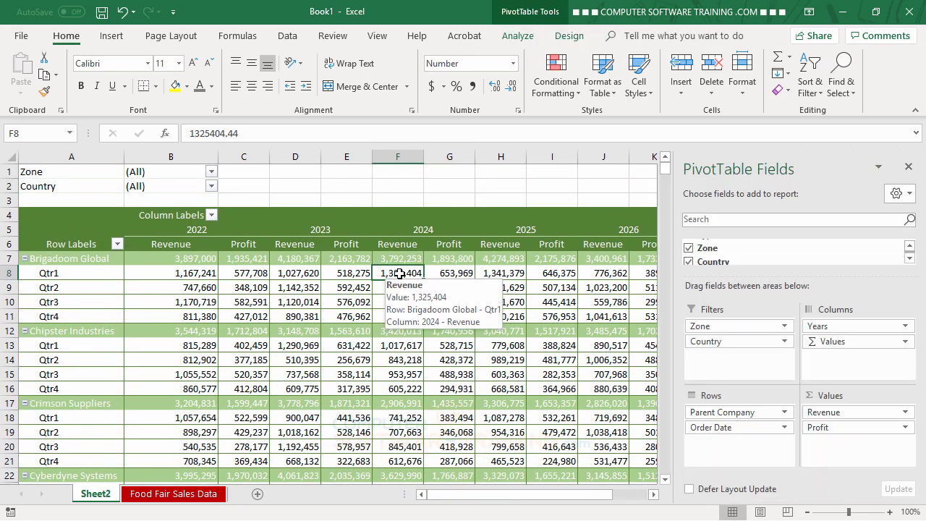
click(570, 38)
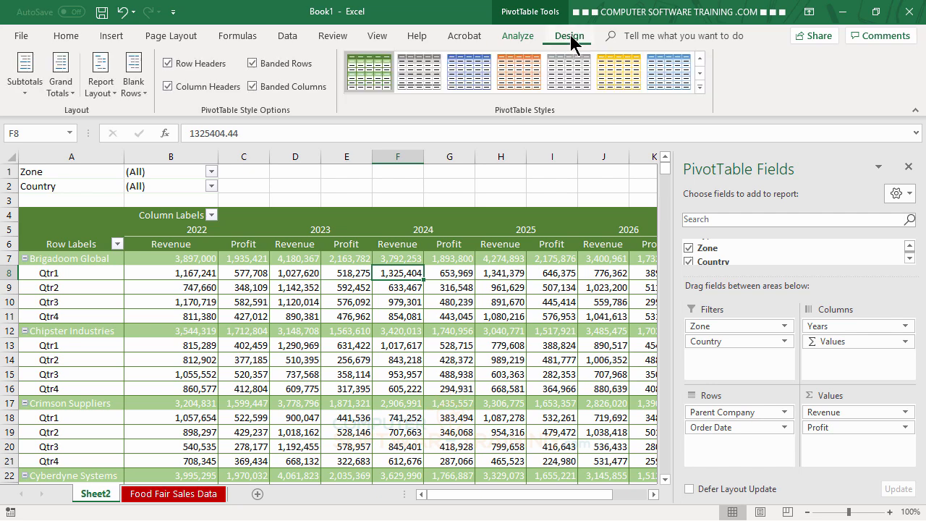
click(133, 81)
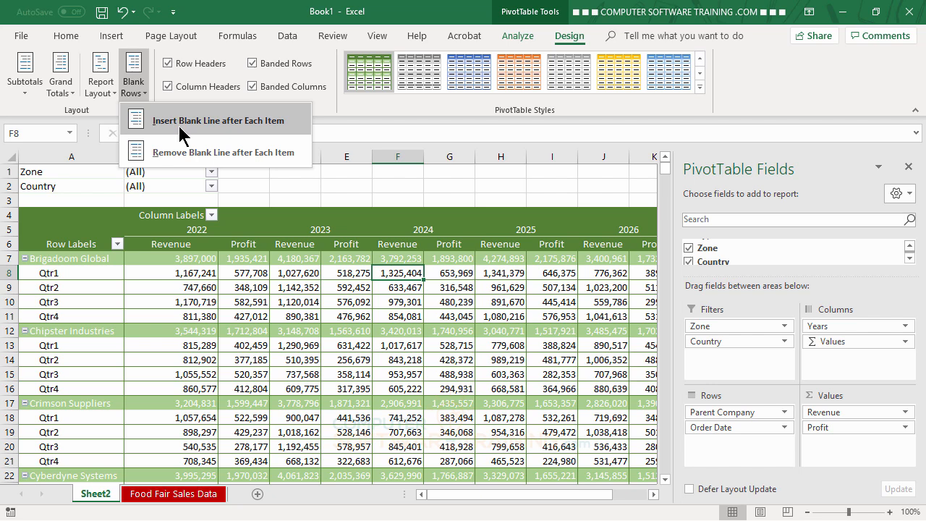
click(203, 127)
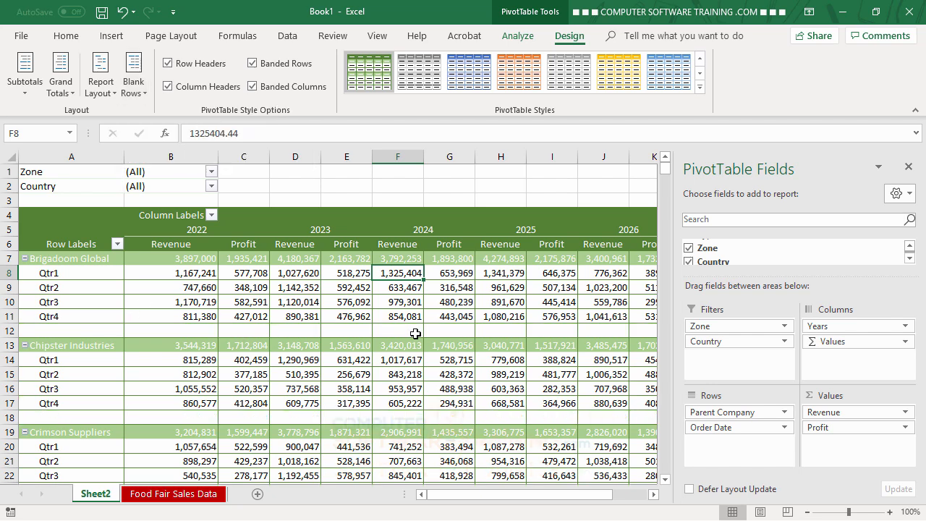